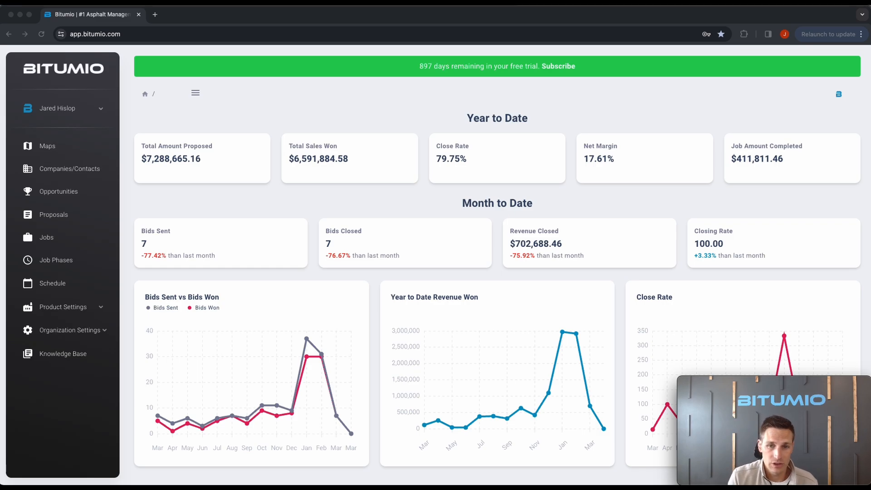
Step: Start creating a new product under the Asphalt Paving product type and make it a unit priced product
{"action": "left_click", "coordinate": [93, 304]}
{"action": "left_click", "coordinate": [71, 309]}
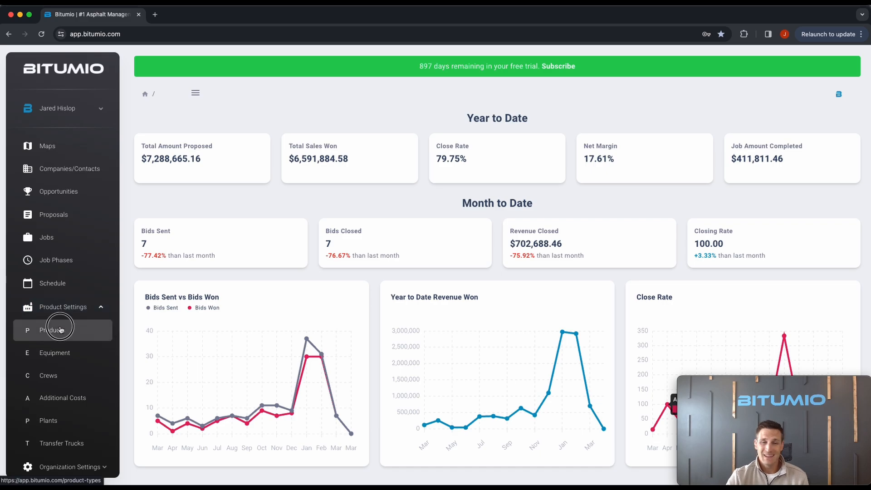
{"action": "left_click", "coordinate": [63, 330]}
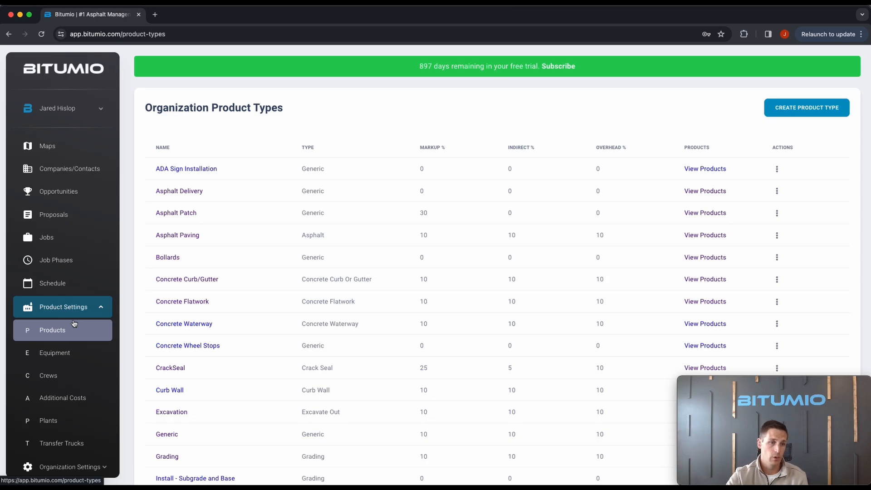
{"action": "left_click", "coordinate": [177, 235]}
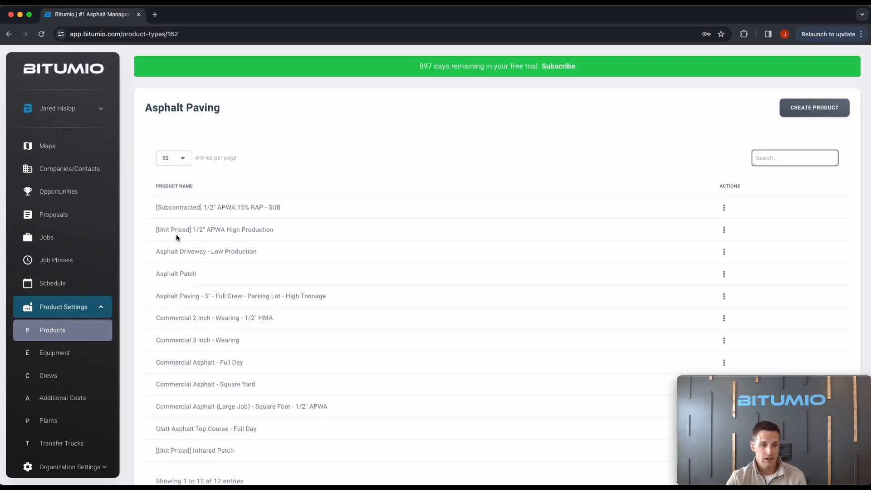
{"action": "left_click", "coordinate": [809, 108]}
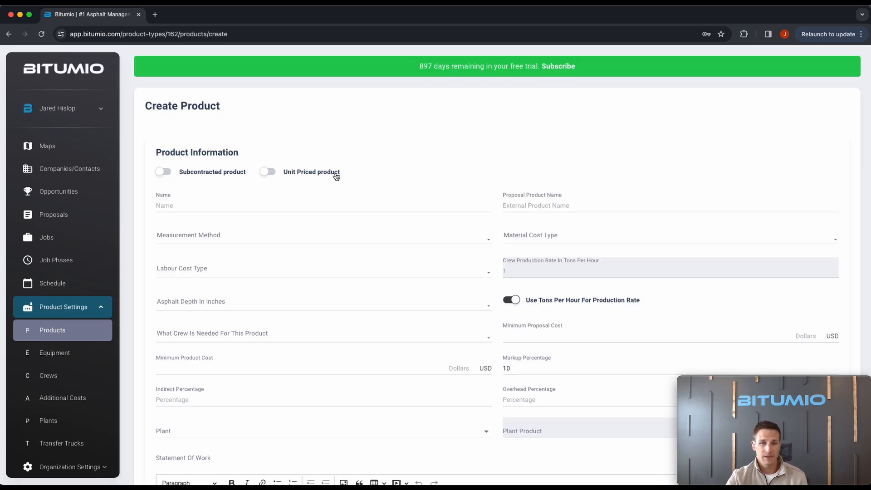
{"action": "scroll", "coordinate": [363, 176], "scroll_direction": "down", "scroll_amount": 3}
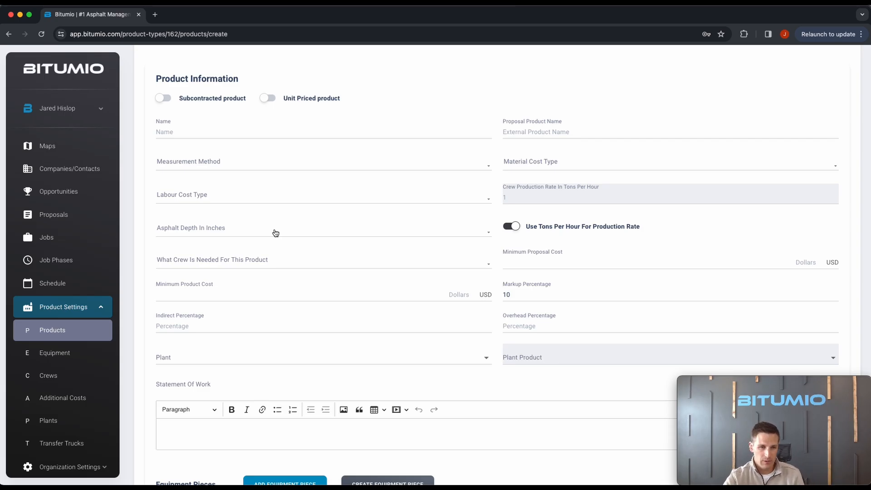
{"action": "left_click", "coordinate": [267, 99]}
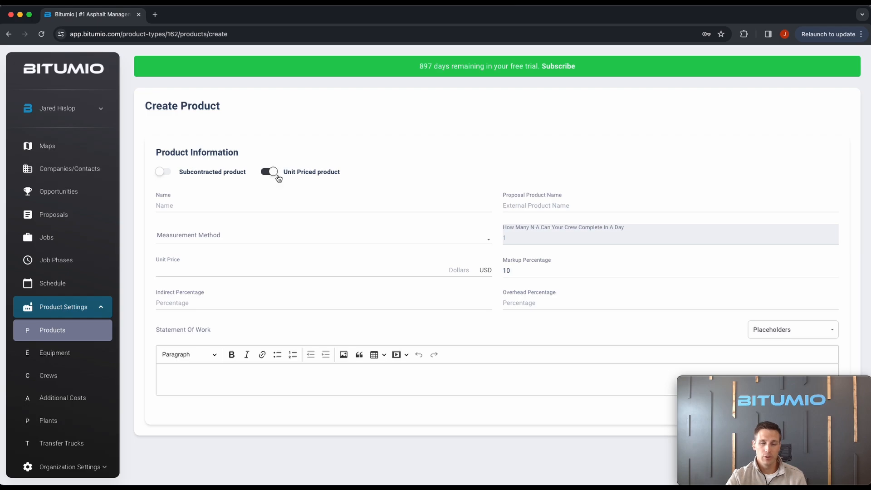
Step: Name the product "Asphalt Patch" and set its proposal product name to "Asphalt Patch Repair"
{"action": "left_click", "coordinate": [228, 207]}
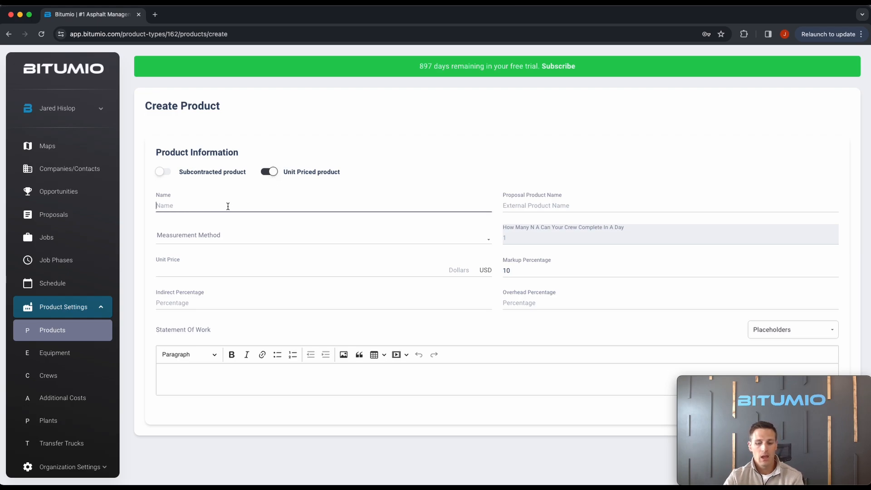
{"action": "type", "text": "Asphalt Patch"}
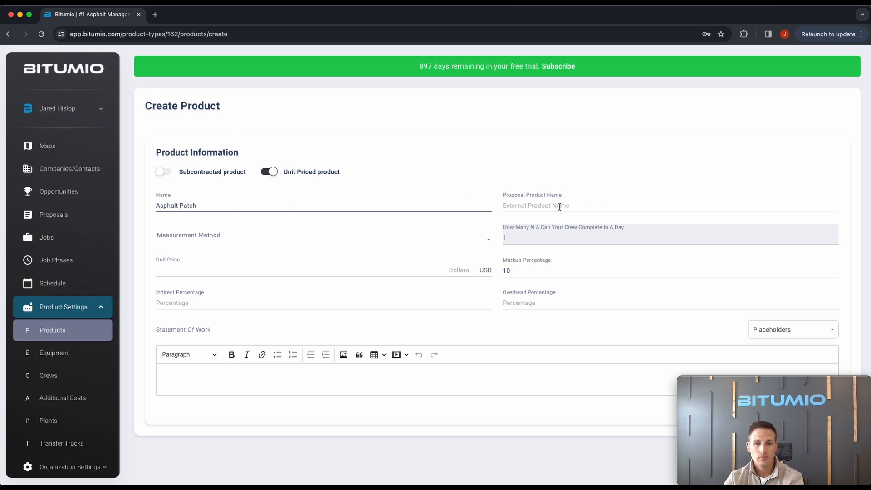
{"action": "triple_click", "coordinate": [379, 200]}
{"action": "key", "text": "super+c"}
{"action": "left_click", "coordinate": [534, 209]}
{"action": "key", "text": "super+v"}
{"action": "type", "text": "Repair"}
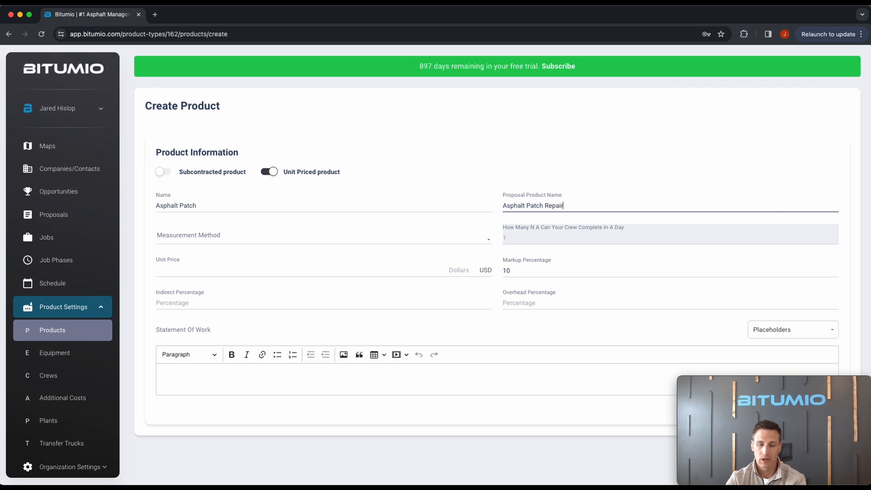
Step: Set the measurement method to Square Foot with 500 square feet completed per day and a unit price of 5.00 USD
{"action": "left_click", "coordinate": [278, 242]}
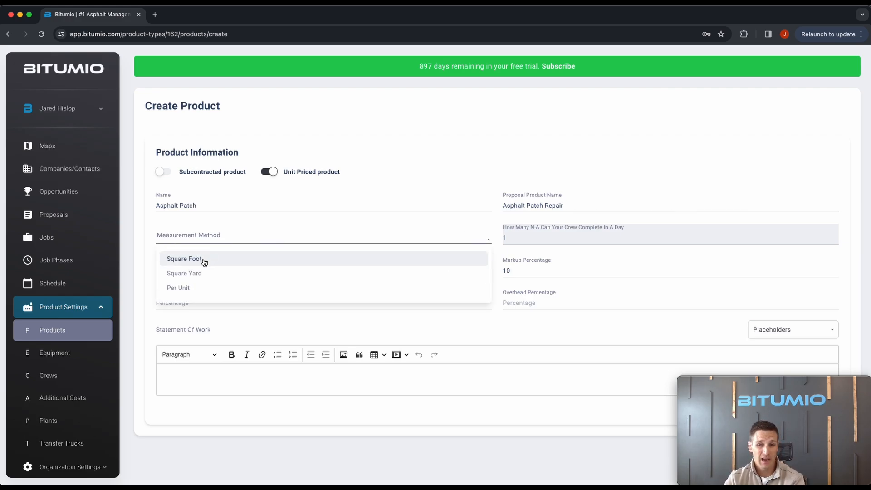
{"action": "left_click", "coordinate": [204, 261]}
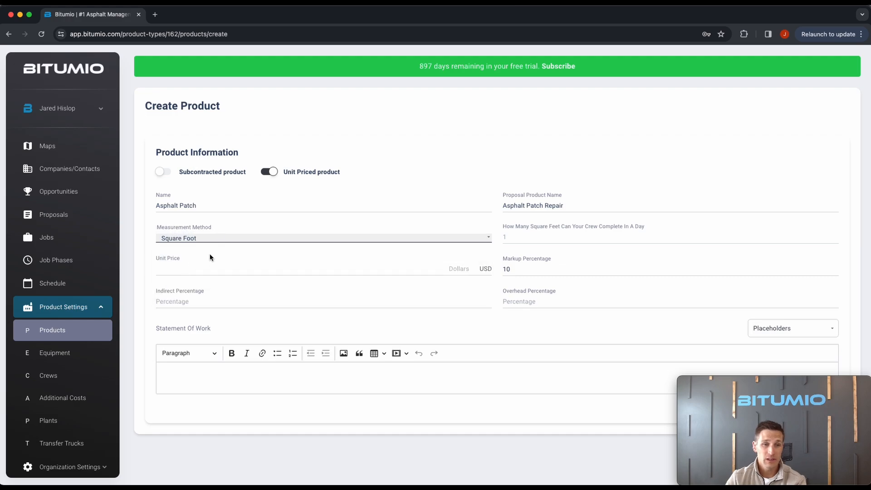
{"action": "left_click", "coordinate": [515, 238]}
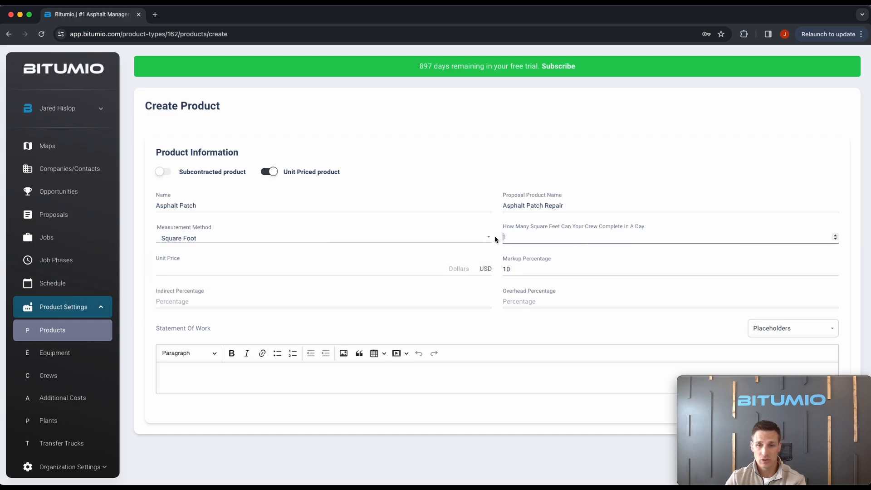
{"action": "type", "text": "500"}
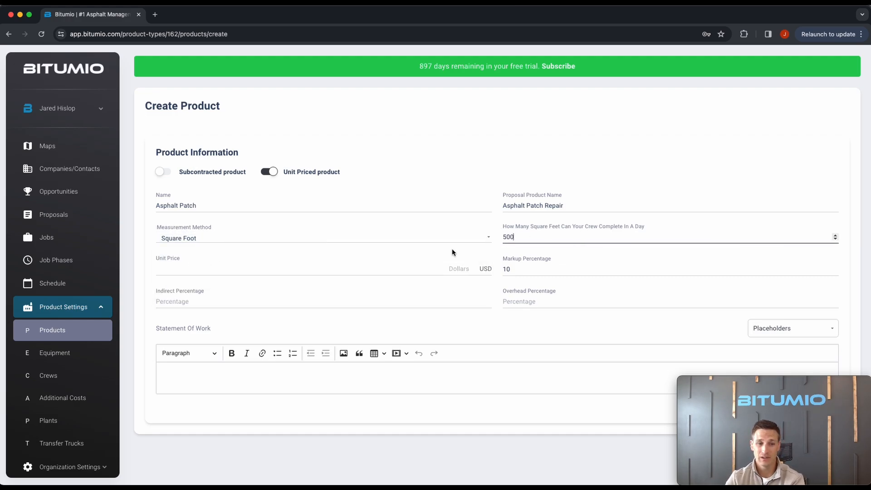
{"action": "left_click", "coordinate": [241, 272]}
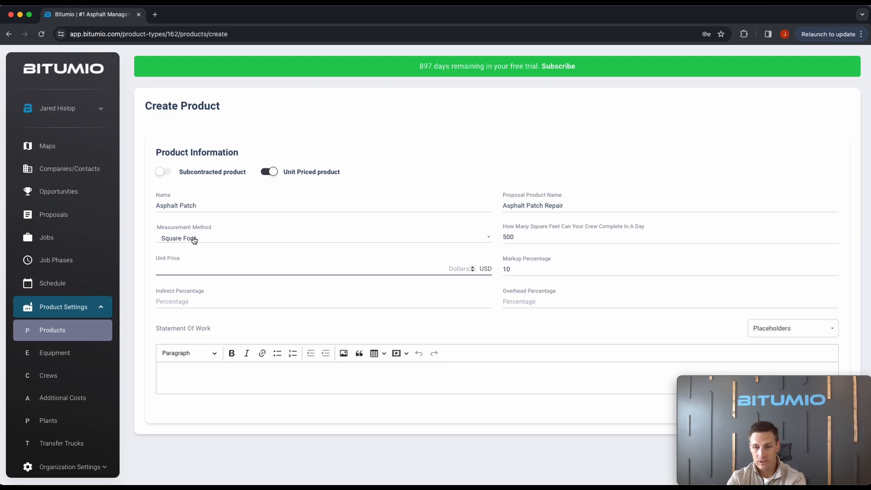
{"action": "type", "text": "5.00"}
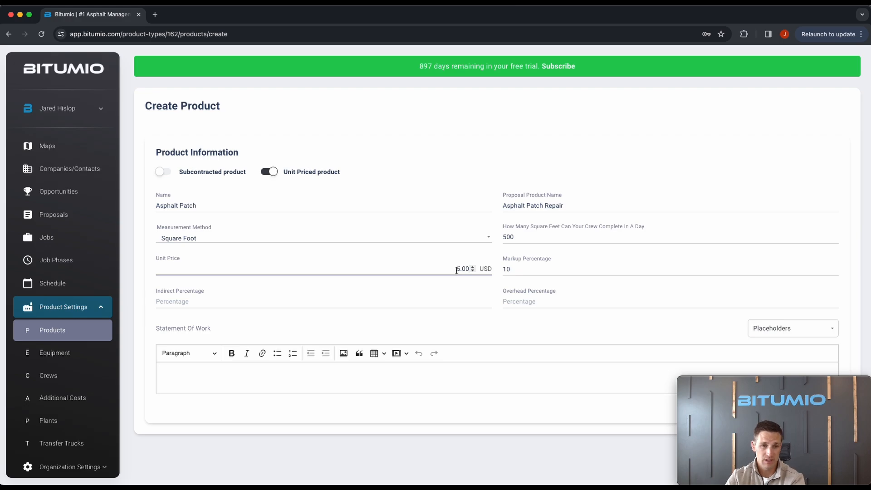
Step: Change the measurement method to Per Unit and set the unit price to 500 USD
{"action": "left_click", "coordinate": [218, 238]}
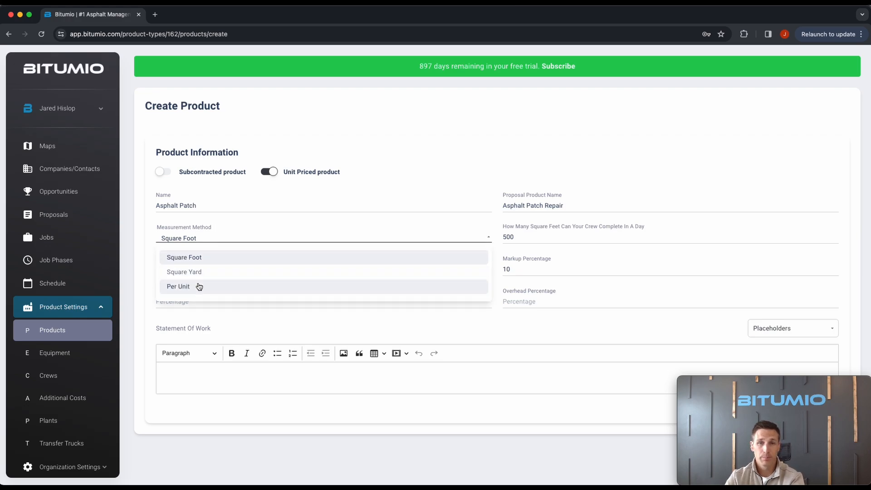
{"action": "left_click", "coordinate": [199, 287]}
{"action": "left_click", "coordinate": [484, 271]}
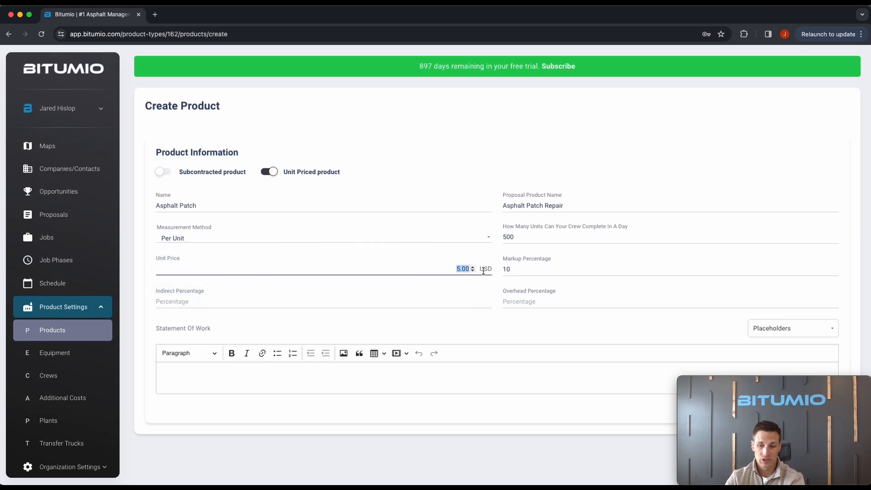
{"action": "type", "text": "500"}
{"action": "left_click", "coordinate": [518, 325]}
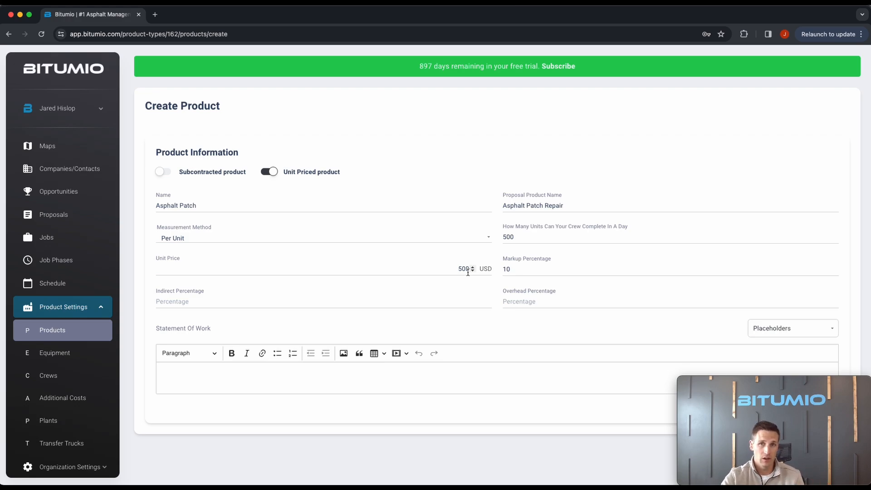
Step: Set the markup, indirect and overhead percentages of the product to 0
{"action": "double_click", "coordinate": [508, 272]}
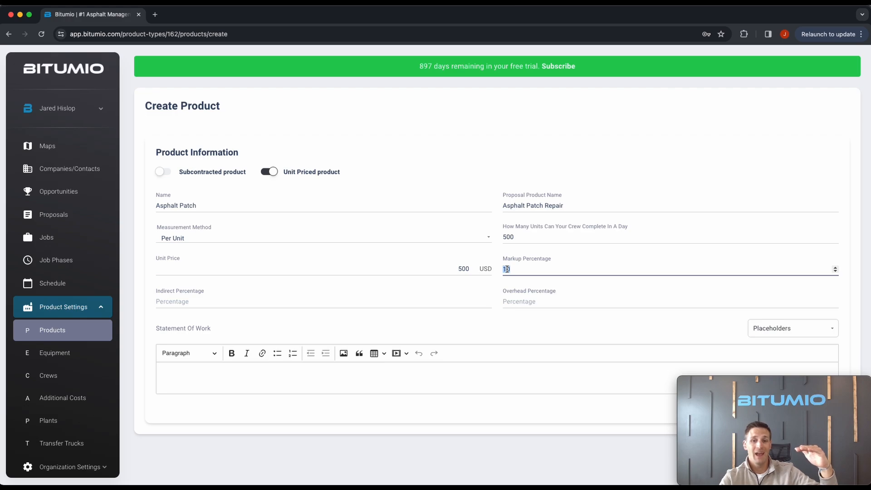
{"action": "type", "text": "12"}
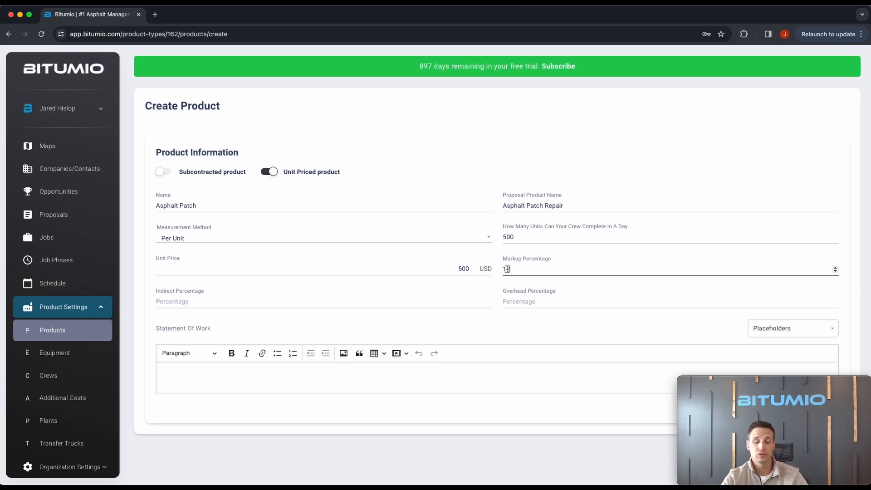
{"action": "double_click", "coordinate": [505, 269]}
{"action": "type", "text": "0"}
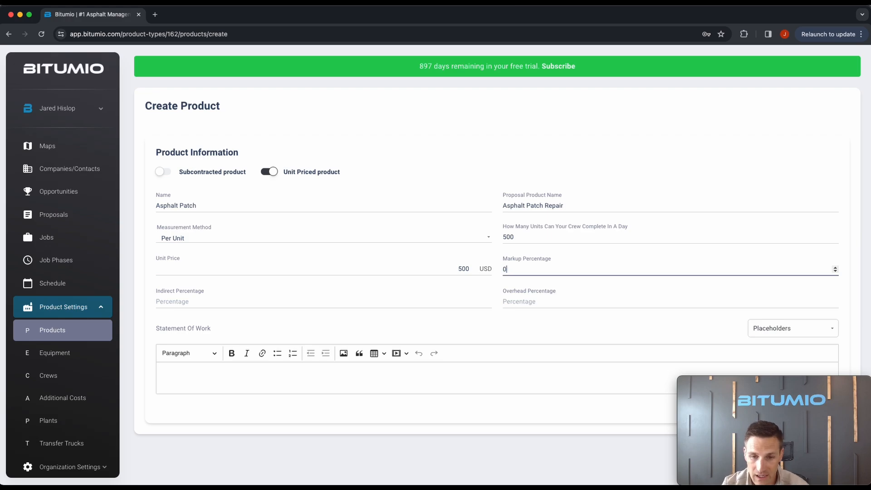
{"action": "key", "text": "Tab"}
{"action": "type", "text": "0"}
{"action": "key", "text": "Tab"}
{"action": "type", "text": "0"}
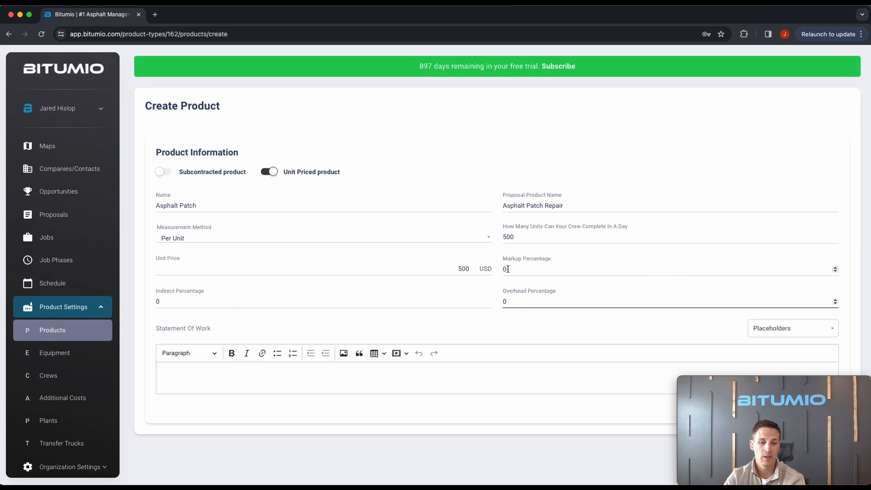
Step: Write the statement of work "We will cut and replace {{job_measurement}} areas", using the job measurement placeholder
{"action": "left_click", "coordinate": [496, 374]}
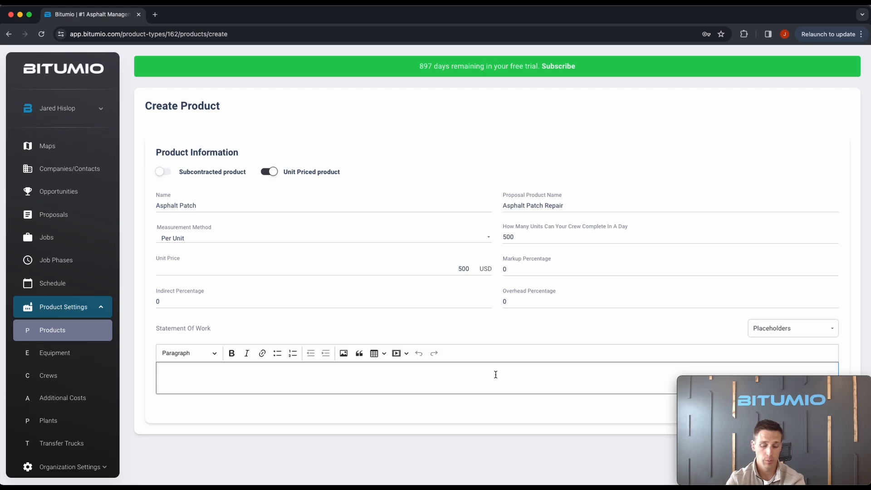
{"action": "type", "text": "We wil"}
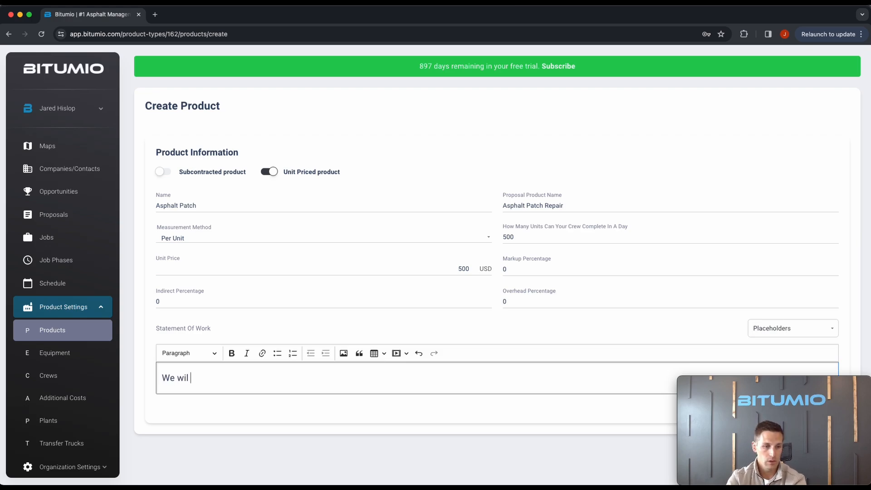
{"action": "type", "text": "l cut and r"}
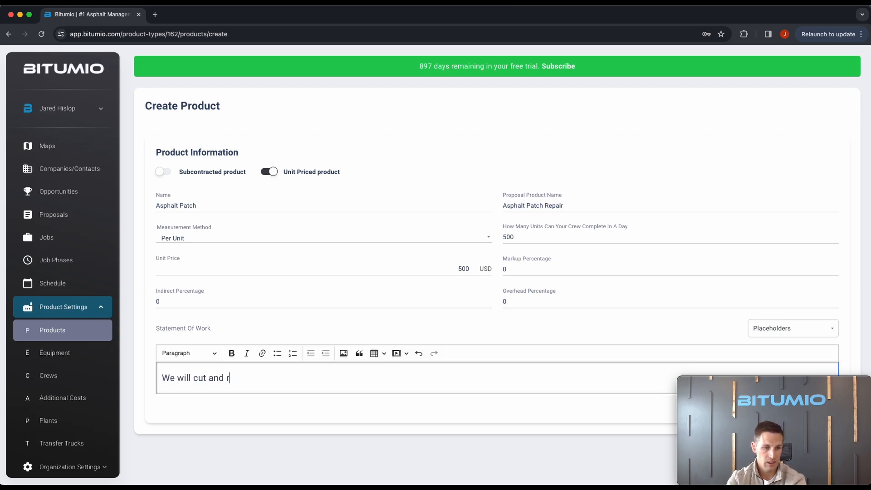
{"action": "type", "text": "eplace"}
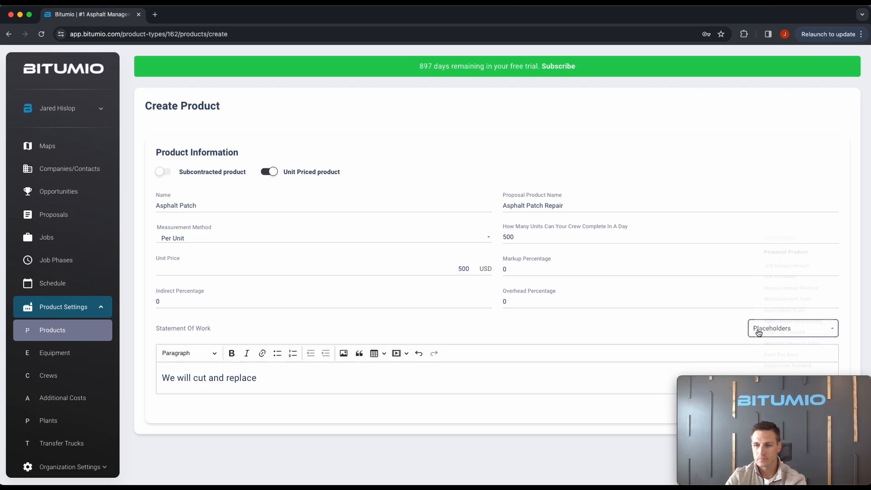
{"action": "left_click", "coordinate": [767, 328]}
{"action": "left_click", "coordinate": [788, 243]}
{"action": "left_click", "coordinate": [383, 378]}
{"action": "type", "text": "areas"}
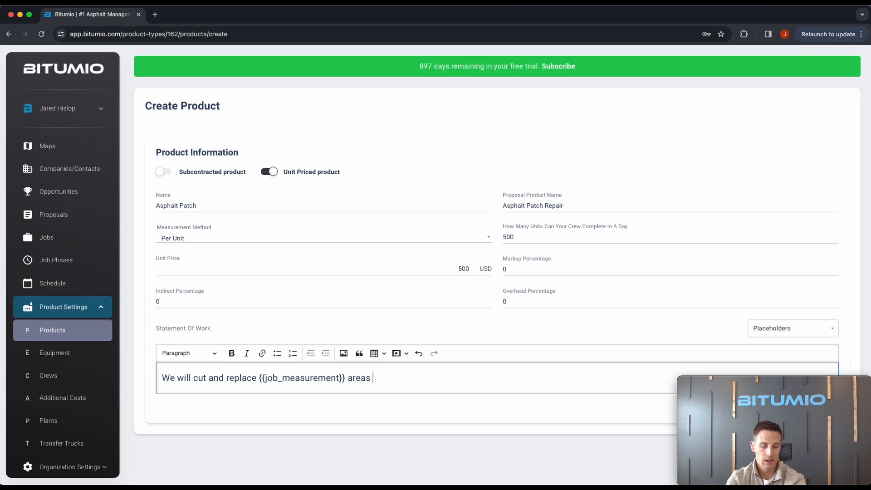
Step: Insert "with new asphalt" before the placeholder in the statement of work, end it with a period, and save the product
{"action": "left_click", "coordinate": [260, 379]}
{"action": "type", "text": "with new asphalt"}
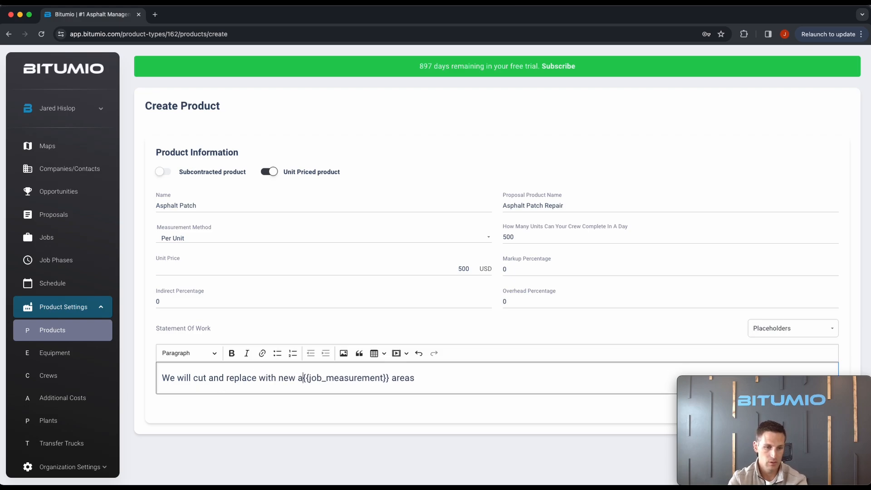
{"action": "left_click", "coordinate": [444, 378]}
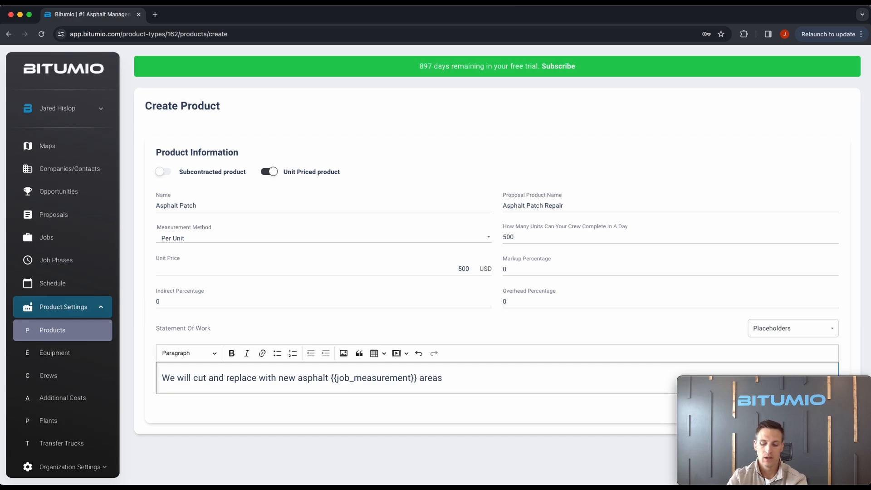
{"action": "left_click", "coordinate": [385, 418]}
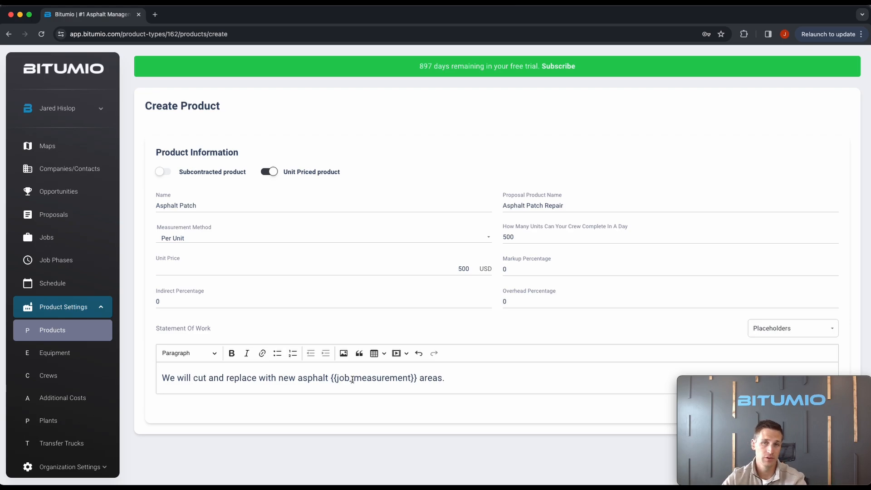
{"action": "left_click", "coordinate": [820, 407]}
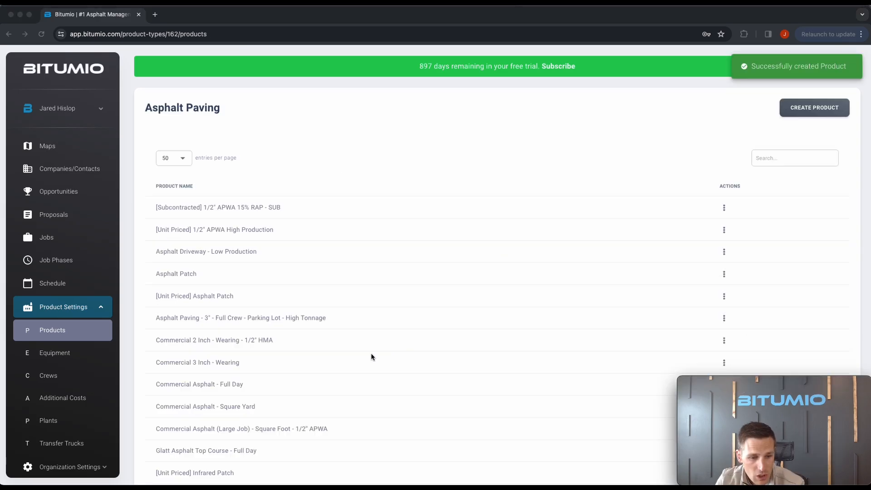
Step: Locate the new unit priced Asphalt Patch product in the Asphalt Paving product list
{"action": "scroll", "coordinate": [357, 356], "scroll_direction": "down", "scroll_amount": 1}
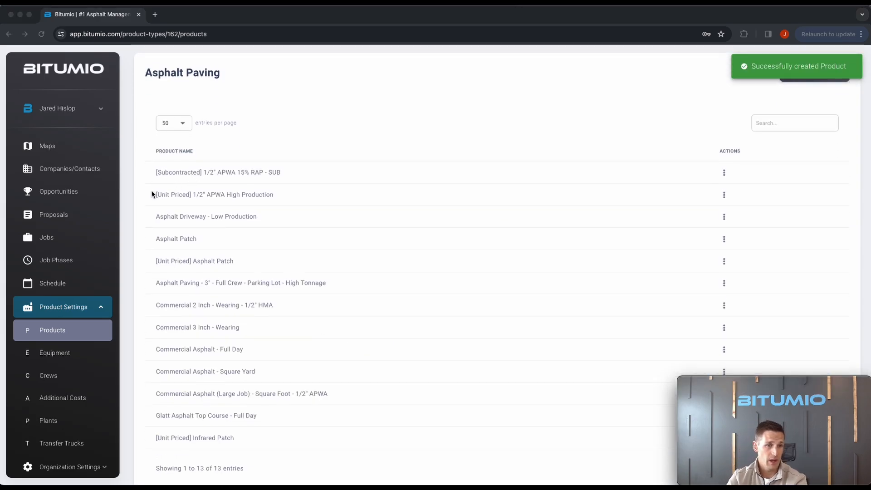
{"action": "scroll", "coordinate": [154, 195], "scroll_direction": "down", "scroll_amount": 1}
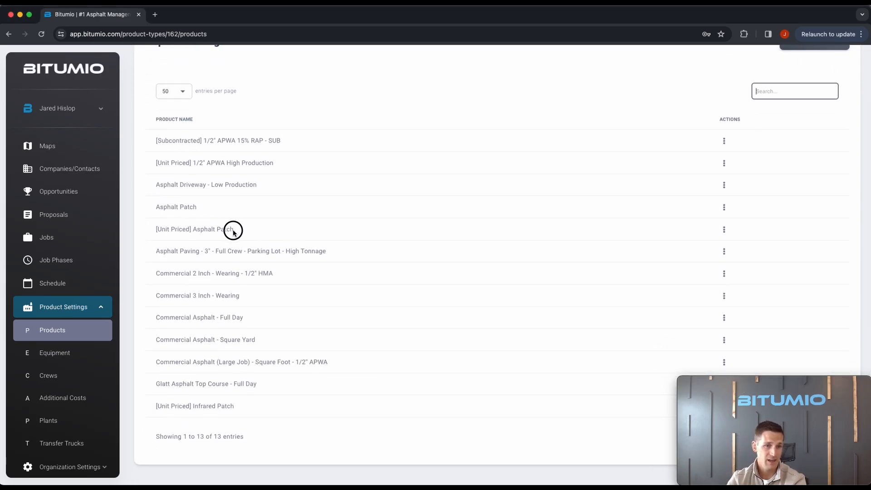
{"action": "left_click_drag", "start_coordinate": [156, 230], "coordinate": [236, 232]}
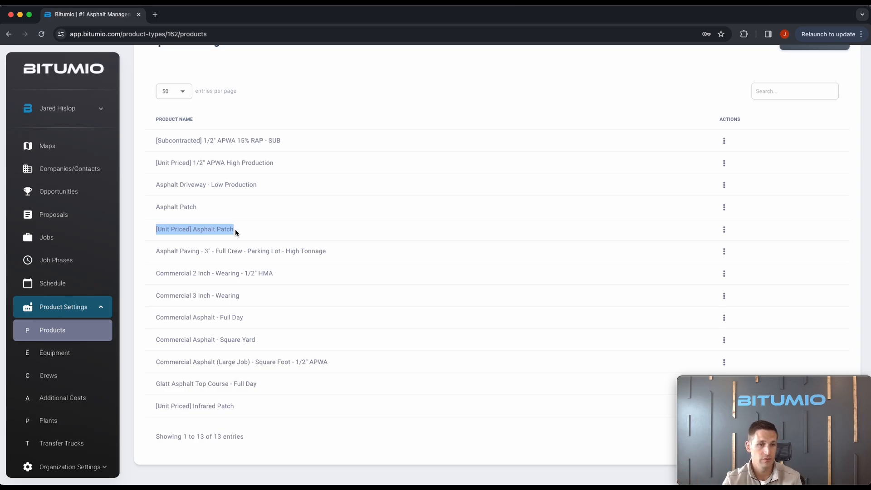
{"action": "left_click", "coordinate": [141, 235]}
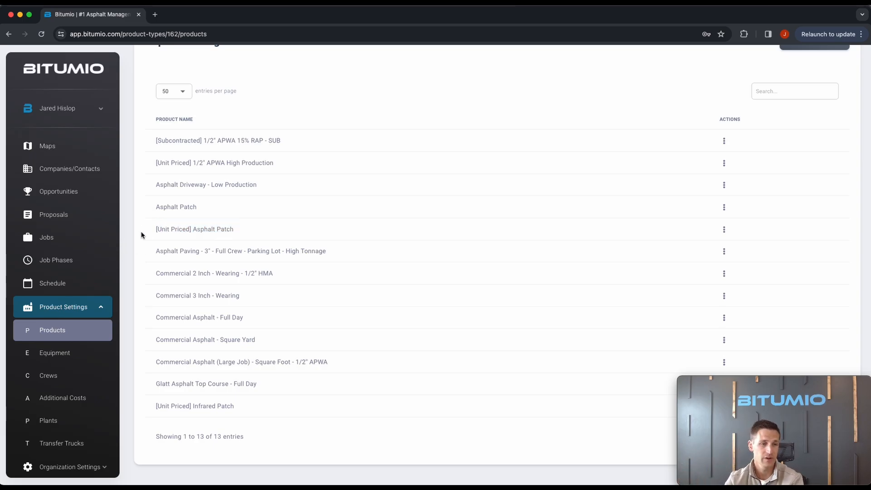
Step: Examine the types assigned to the organization product types, comparing those of Bollards, Asphalt Paving and CrackSeal
{"action": "left_click", "coordinate": [52, 334]}
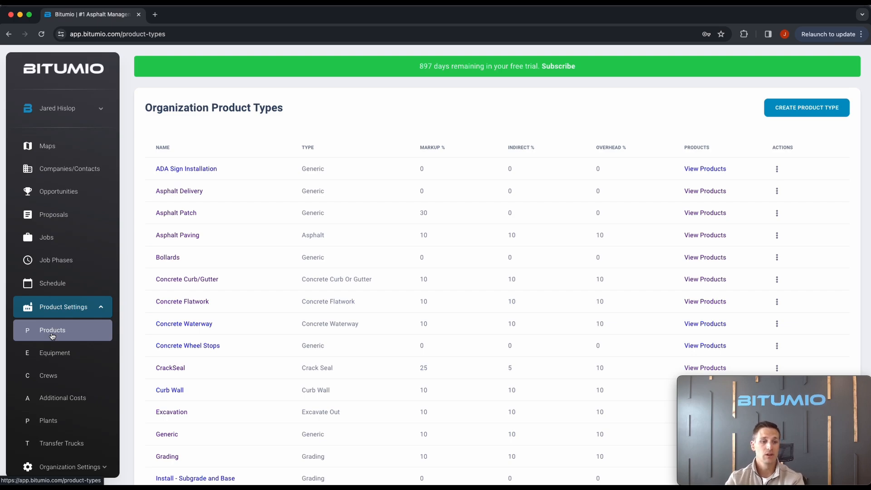
{"action": "left_click", "coordinate": [313, 257]}
{"action": "double_click", "coordinate": [313, 258]}
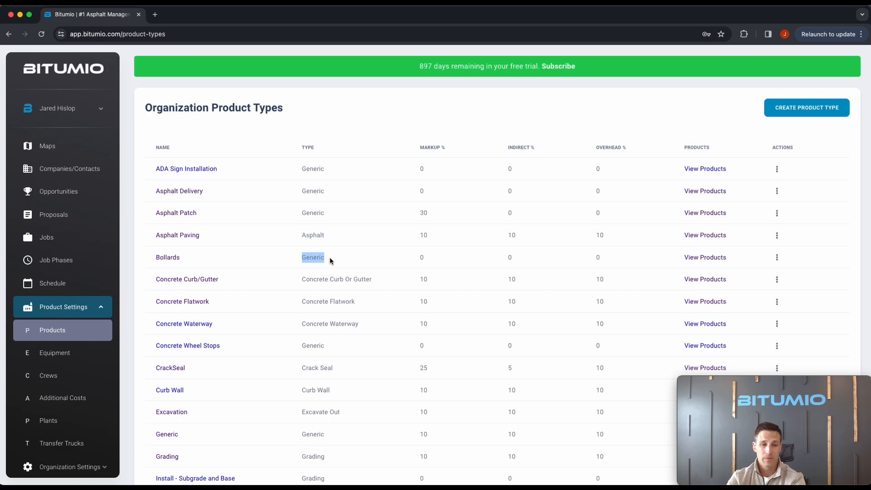
{"action": "scroll", "coordinate": [312, 258], "scroll_direction": "down", "scroll_amount": 2}
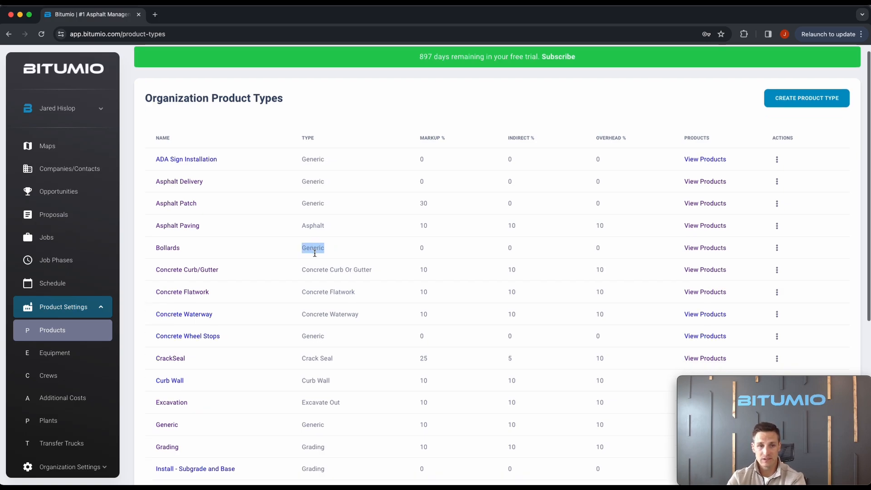
{"action": "left_click", "coordinate": [315, 231]}
{"action": "double_click", "coordinate": [311, 196]}
{"action": "double_click", "coordinate": [313, 218]}
{"action": "left_click_drag", "start_coordinate": [301, 330], "coordinate": [349, 331]}
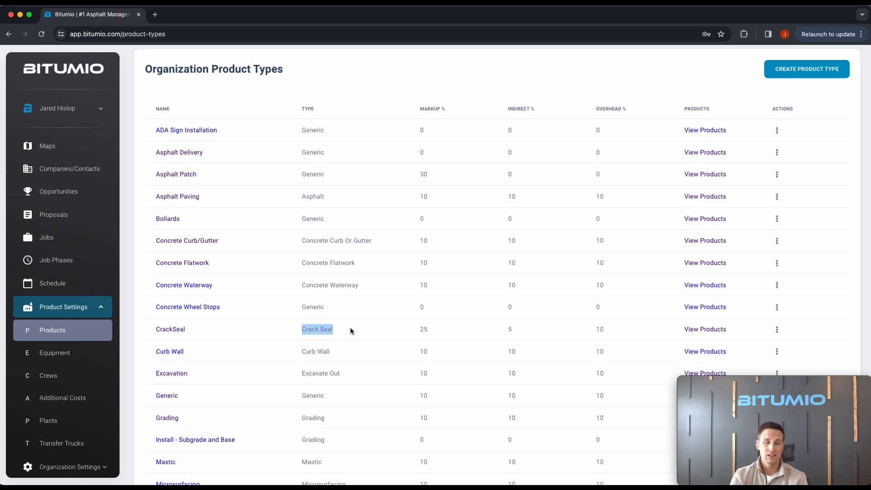
{"action": "scroll", "coordinate": [331, 273], "scroll_direction": "down", "scroll_amount": 1}
{"action": "double_click", "coordinate": [313, 220]}
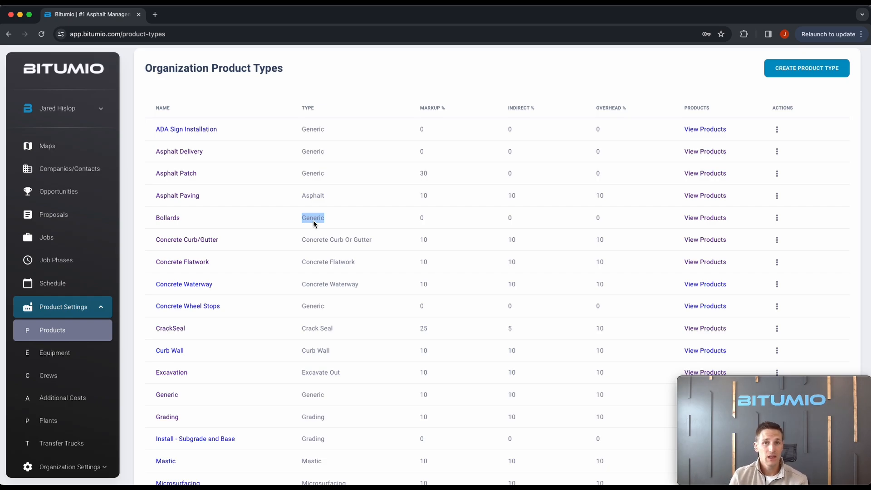
{"action": "scroll", "coordinate": [314, 221], "scroll_direction": "up", "scroll_amount": 1}
Step: Start a new product under the Bollards product type, named "Bollard - Per Unit" with the proposal product name "Bollard Installation"
{"action": "left_click", "coordinate": [168, 219]}
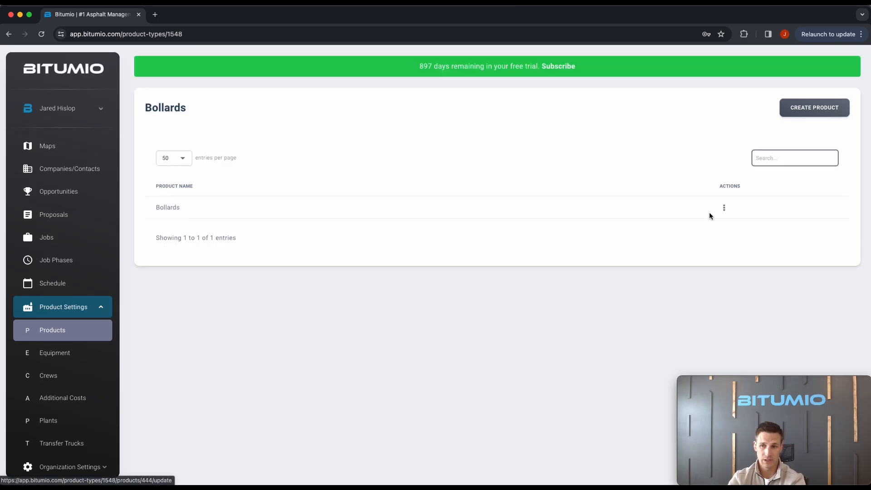
{"action": "left_click", "coordinate": [795, 114]}
{"action": "left_click", "coordinate": [178, 208]}
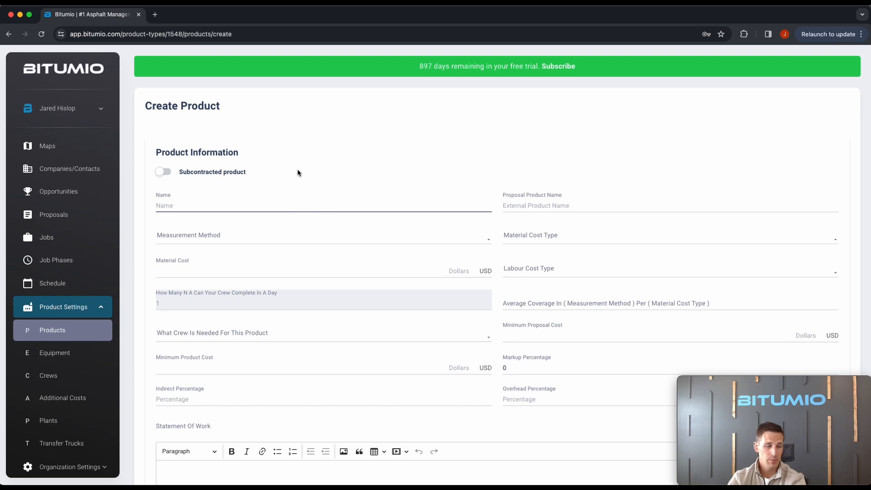
{"action": "type", "text": "B"}
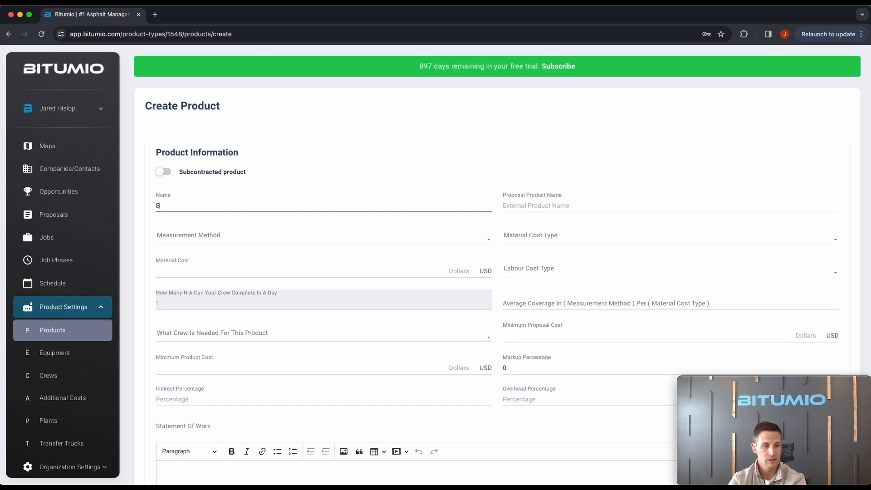
{"action": "type", "text": "ollard - Per Unit"}
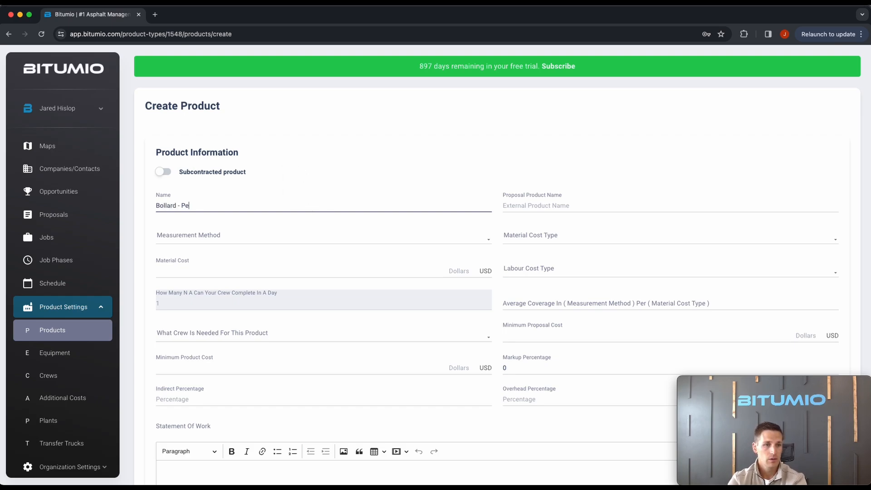
{"action": "left_click", "coordinate": [531, 210]}
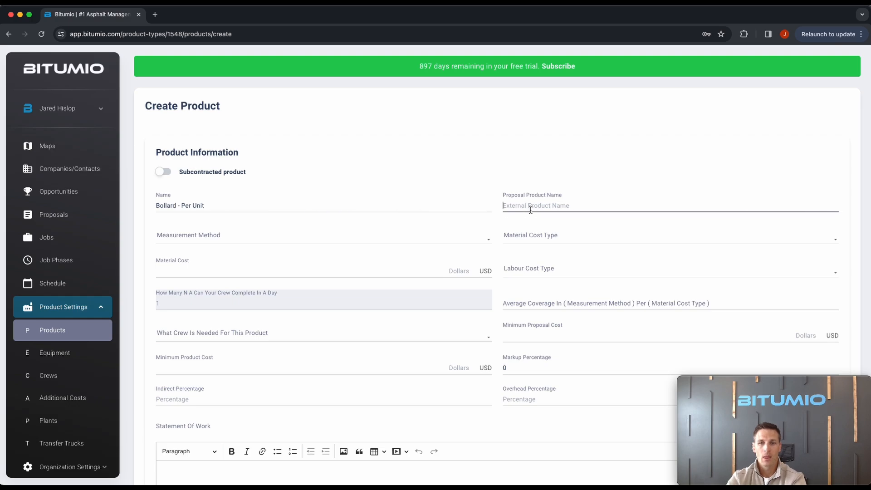
{"action": "type", "text": "Bo"}
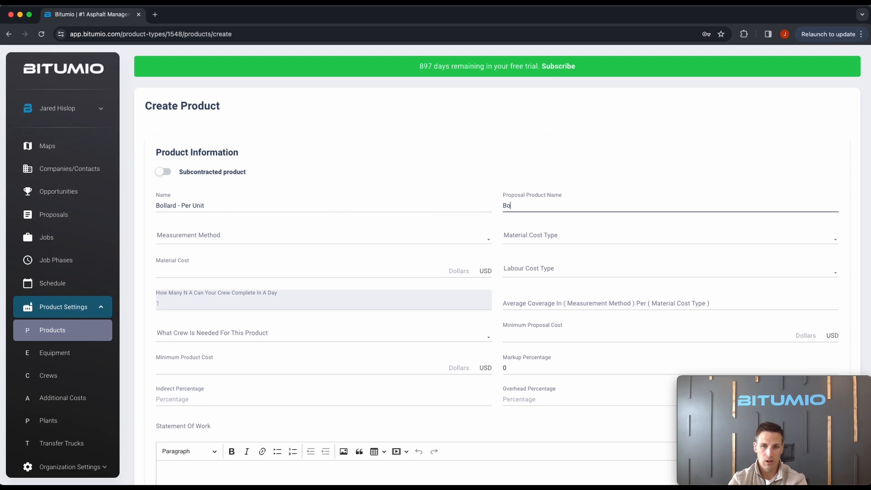
{"action": "type", "text": "llard Installation"}
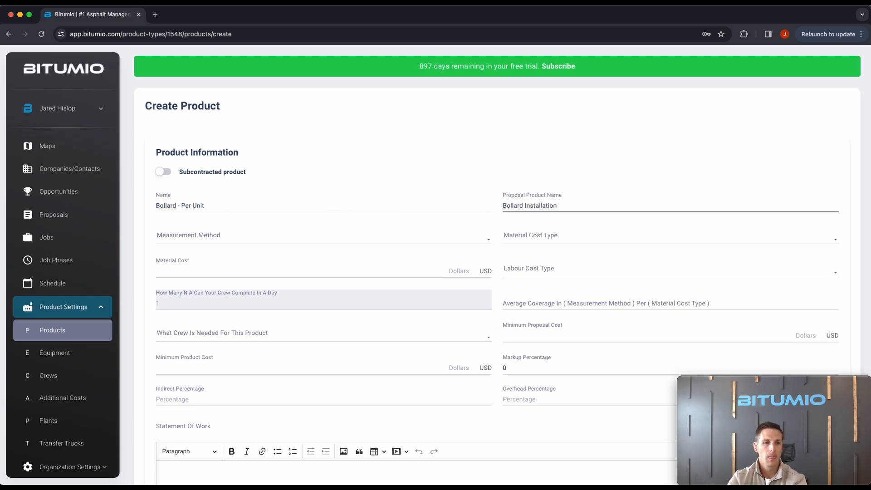
Step: Set the measurement method to Per Unit, the material cost type to Unit and the material cost to 250 USD
{"action": "left_click", "coordinate": [379, 239]}
{"action": "left_click", "coordinate": [177, 303]}
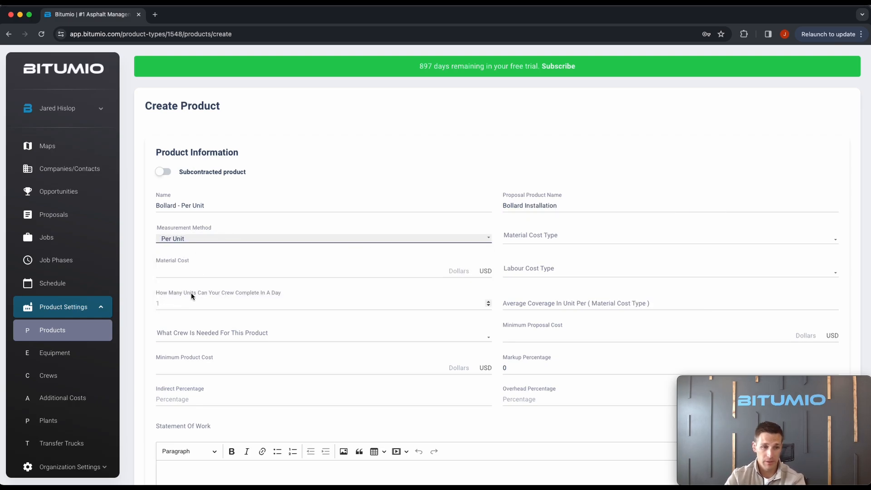
{"action": "left_click", "coordinate": [542, 238]}
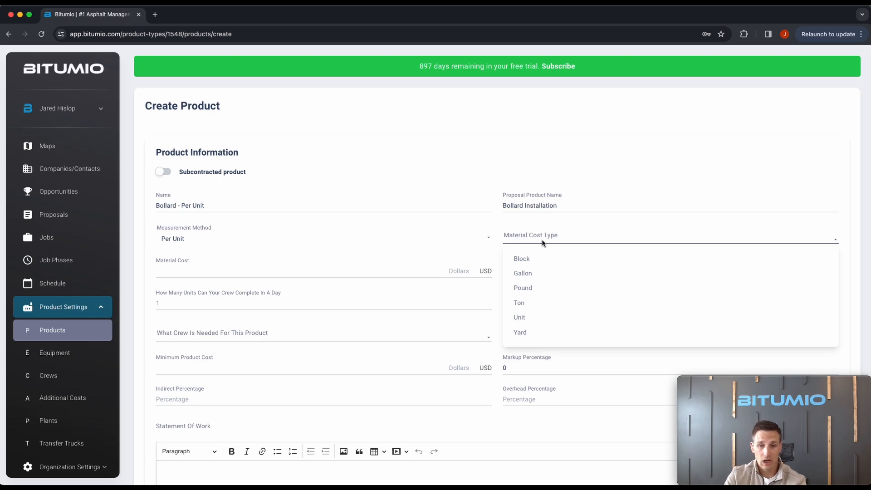
{"action": "left_click", "coordinate": [528, 320]}
{"action": "left_click", "coordinate": [263, 276]}
{"action": "scroll", "coordinate": [262, 273], "scroll_direction": "down", "scroll_amount": 1}
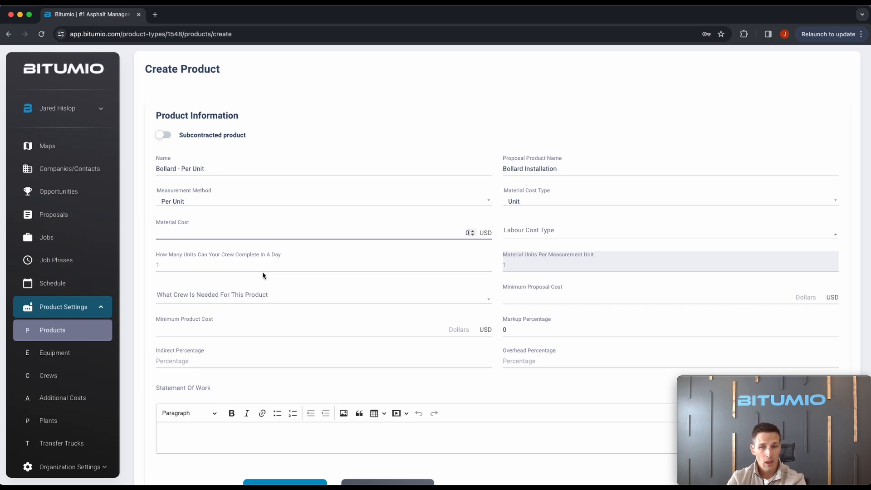
{"action": "key", "text": "super+a"}
{"action": "type", "text": "150"}
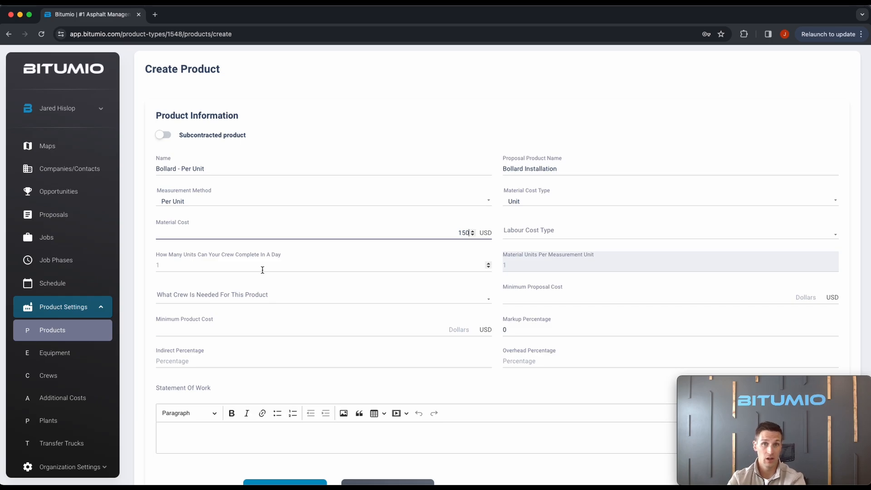
{"action": "key", "text": "super+a"}
{"action": "type", "text": "250"}
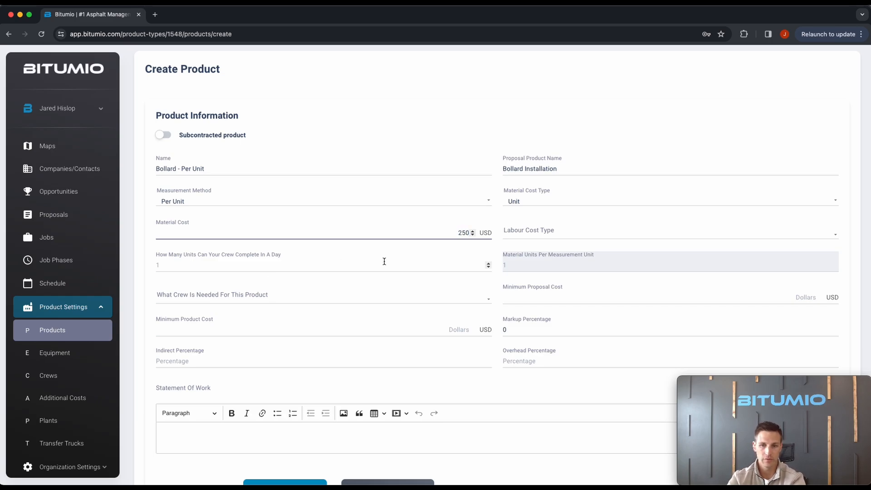
Step: Set the labour cost type to Per Man Hour, with 10 units completed per day by the ADA Sign Install Crew
{"action": "left_click", "coordinate": [551, 233]}
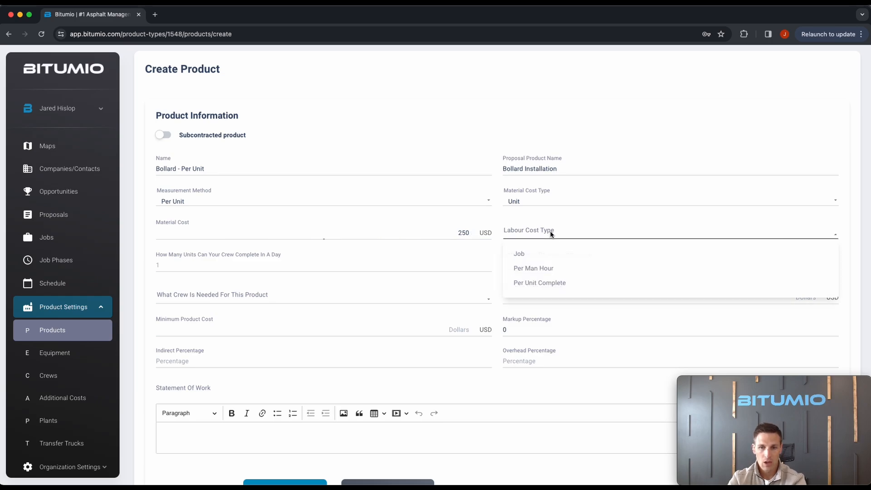
{"action": "left_click", "coordinate": [547, 269]}
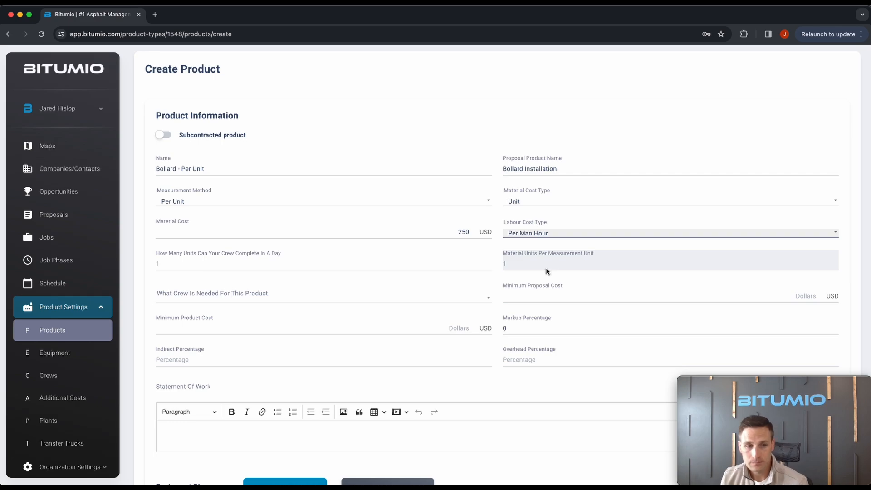
{"action": "left_click", "coordinate": [474, 264]}
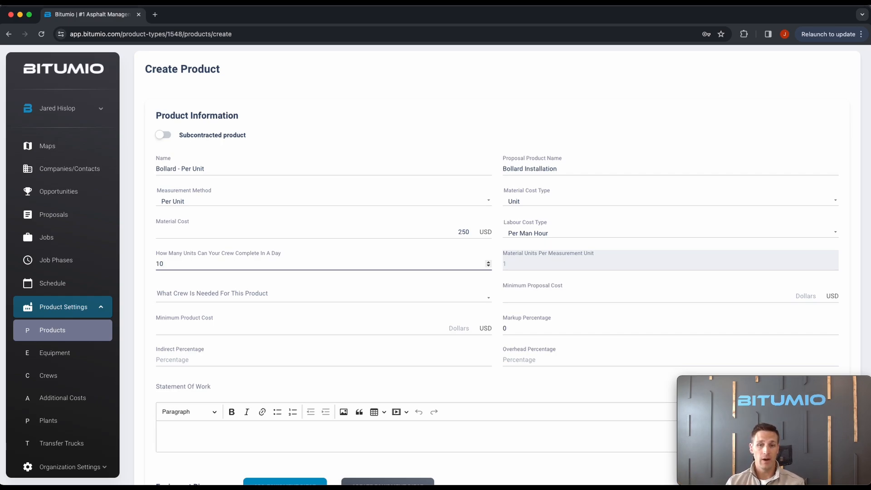
{"action": "left_click", "coordinate": [405, 294]}
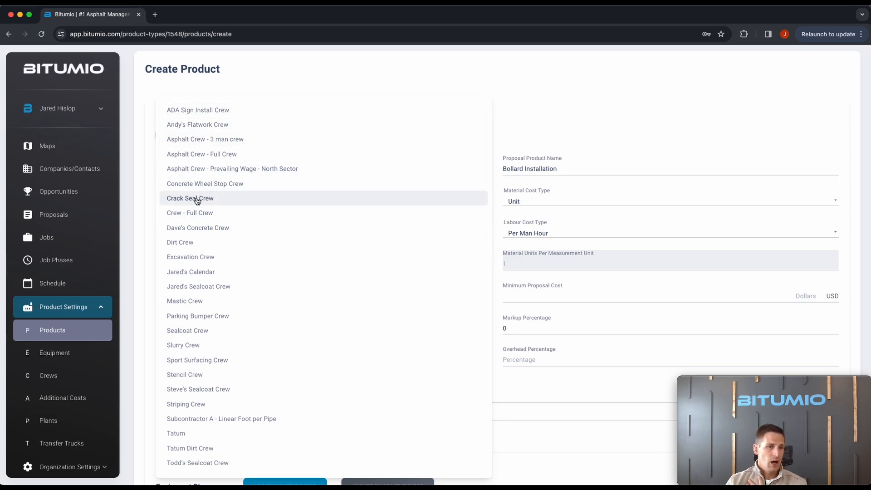
{"action": "left_click", "coordinate": [190, 111]}
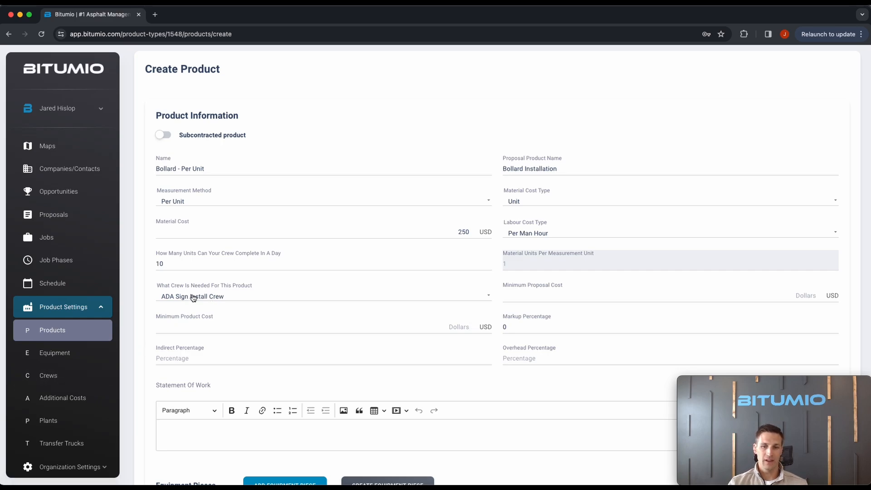
Step: Set the minimum proposal cost, minimum product cost, and markup, indirect and overhead percentages to 0
{"action": "left_click", "coordinate": [580, 295]}
{"action": "type", "text": "0"}
{"action": "key", "text": "Tab"}
{"action": "type", "text": "0"}
{"action": "key", "text": "Tab"}
{"action": "type", "text": "0"}
{"action": "key", "text": "Tab"}
{"action": "type", "text": "0"}
{"action": "key", "text": "Tab"}
{"action": "type", "text": "0"}
Step: Write the statement of work "We will install {{job_measurement}} bollards" using the job measurement placeholder, and save the product
{"action": "left_click", "coordinate": [464, 427]}
{"action": "type", "text": "We will install"}
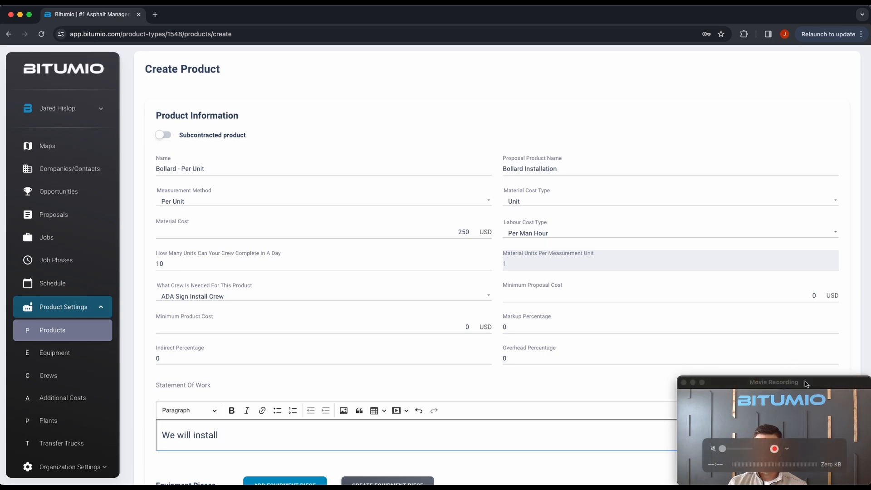
{"action": "scroll", "coordinate": [672, 263], "scroll_direction": "down", "scroll_amount": 3}
{"action": "left_click", "coordinate": [792, 240]}
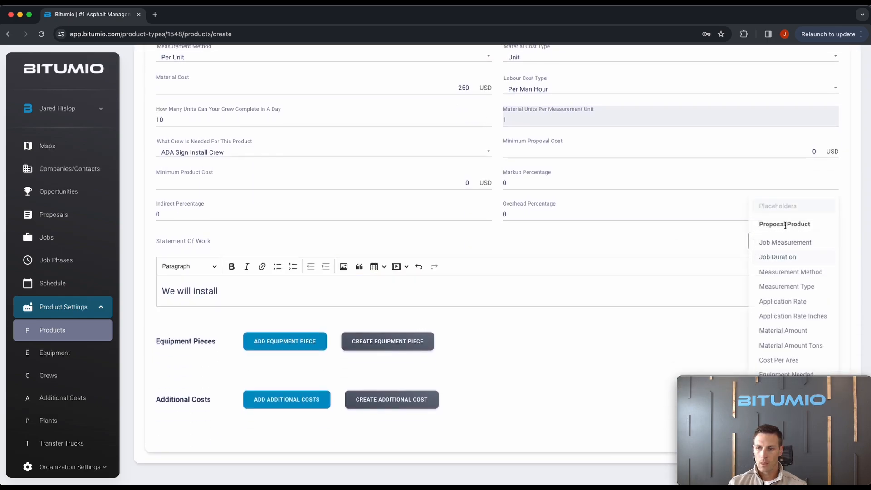
{"action": "left_click", "coordinate": [740, 241]}
{"action": "left_click", "coordinate": [342, 284]}
{"action": "type", "text": "bollards"}
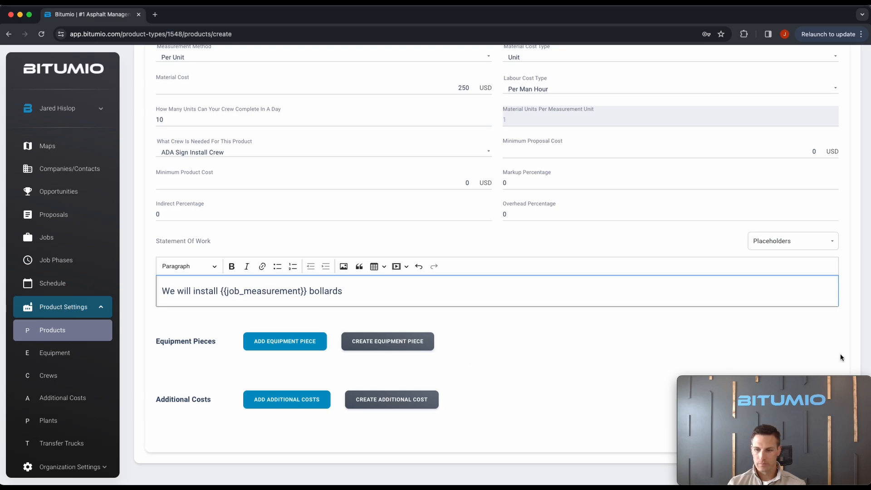
{"action": "scroll", "coordinate": [473, 371], "scroll_direction": "down", "scroll_amount": 2}
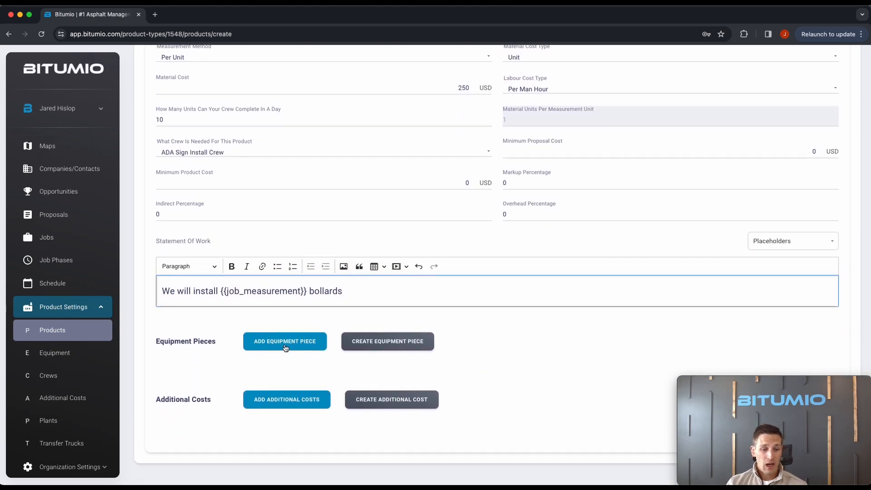
{"action": "scroll", "coordinate": [278, 401], "scroll_direction": "up", "scroll_amount": 5}
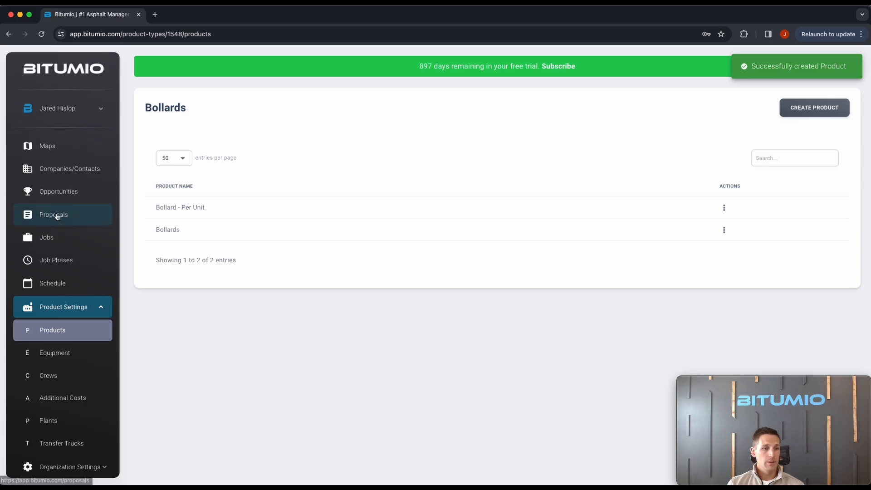
Step: Open the most recent draft proposal for updating and collapse its Excavation - Tons Per Hour product
{"action": "left_click", "coordinate": [57, 216]}
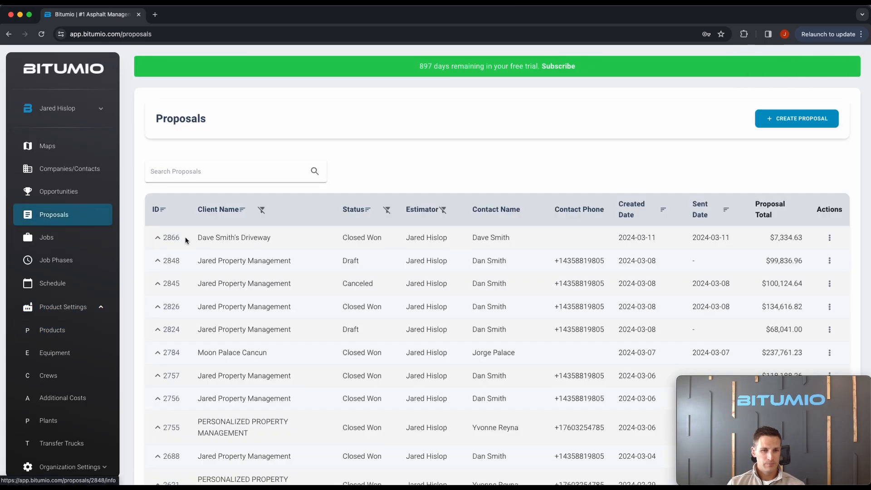
{"action": "left_click", "coordinate": [170, 264]}
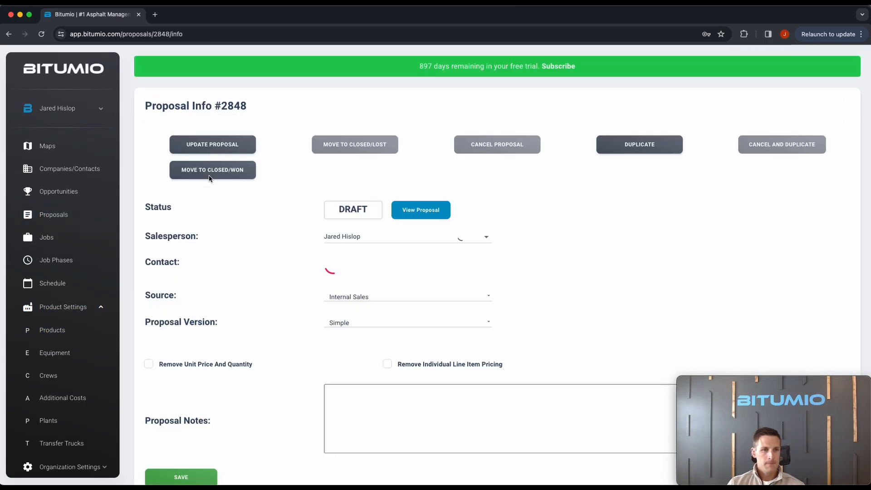
{"action": "left_click", "coordinate": [208, 144]}
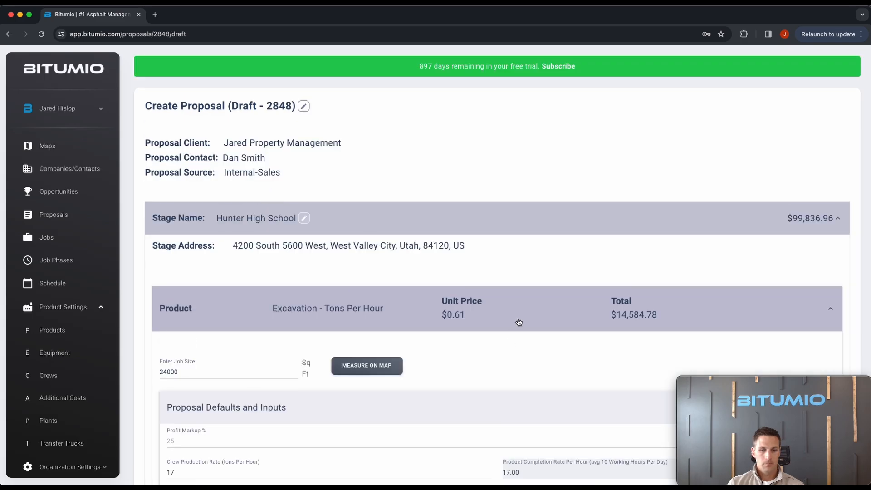
{"action": "left_click", "coordinate": [506, 307]}
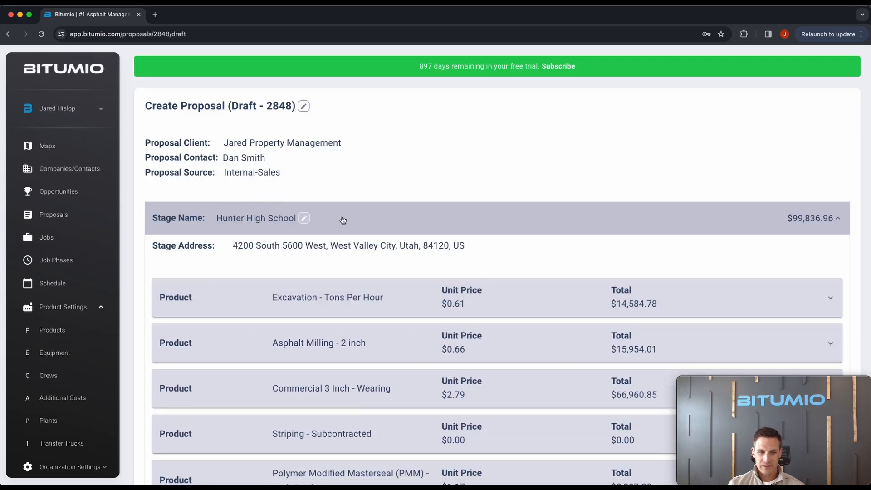
Step: Add the [Unit Priced] Asphalt Patch product to the Hunter High School stage of the proposal
{"action": "scroll", "coordinate": [341, 218], "scroll_direction": "down", "scroll_amount": 5}
{"action": "left_click", "coordinate": [191, 279]}
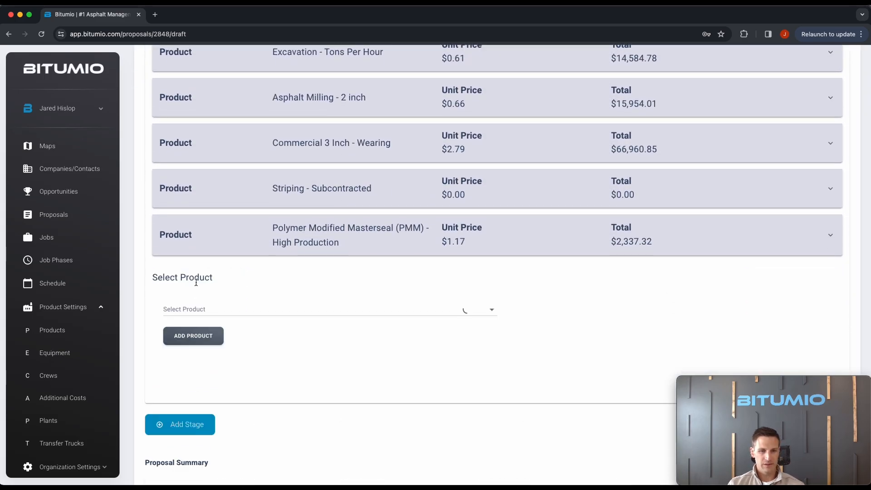
{"action": "left_click", "coordinate": [239, 308]}
{"action": "scroll", "coordinate": [243, 193], "scroll_direction": "down", "scroll_amount": 2}
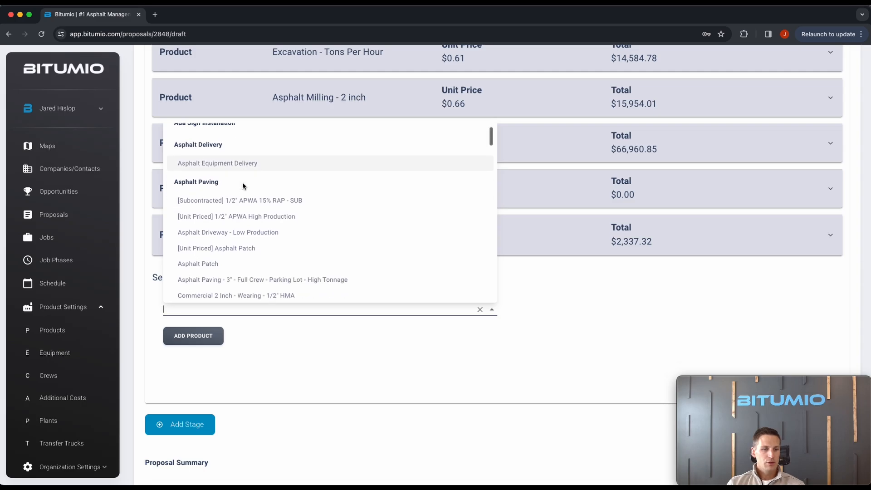
{"action": "scroll", "coordinate": [226, 214], "scroll_direction": "down", "scroll_amount": 1}
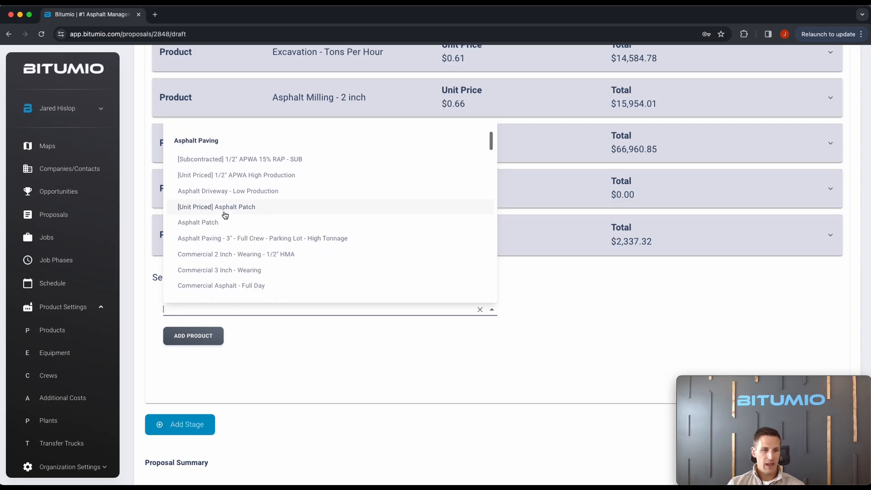
{"action": "left_click", "coordinate": [230, 210]}
{"action": "left_click", "coordinate": [193, 336]}
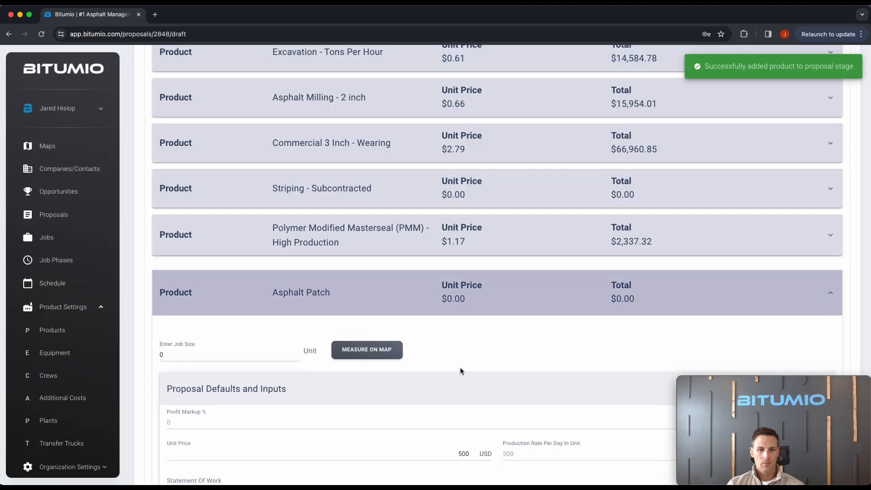
Step: Set the Asphalt Patch product's job size to 5 units and collapse the product
{"action": "scroll", "coordinate": [460, 367], "scroll_direction": "down", "scroll_amount": 3}
{"action": "left_click", "coordinate": [217, 216]}
{"action": "key", "text": "BackSpace"}
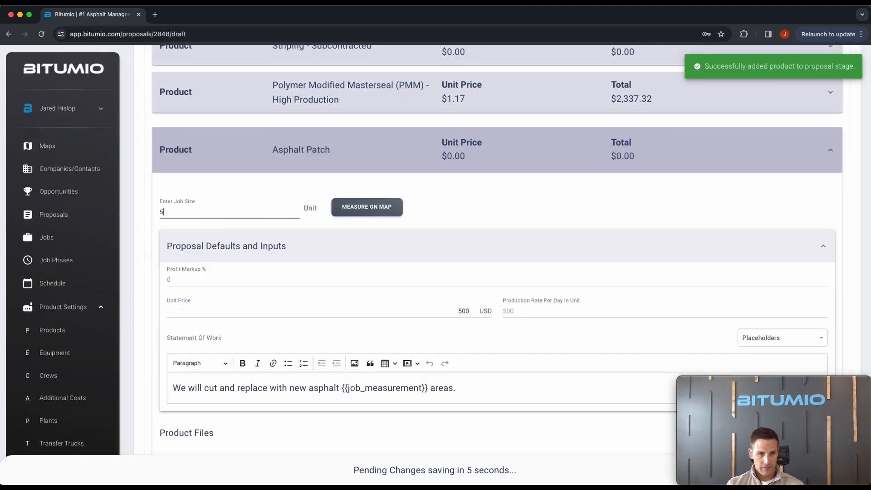
{"action": "type", "text": "5"}
{"action": "key", "text": "Return"}
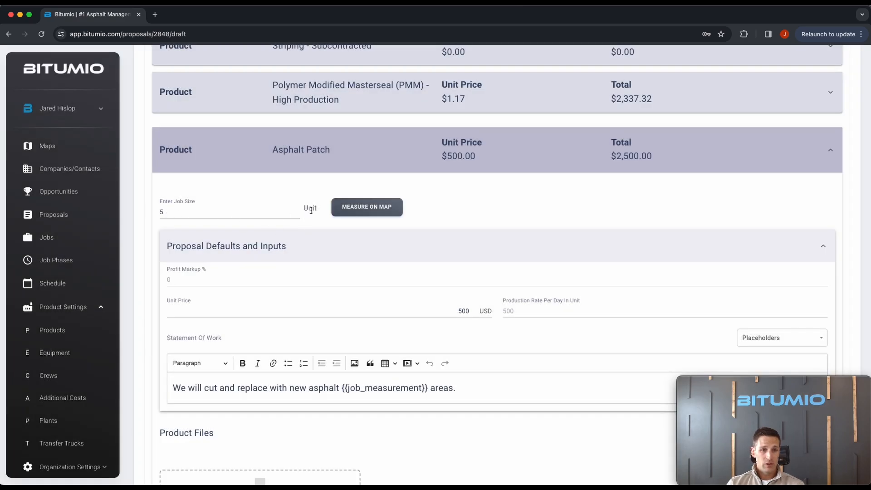
{"action": "double_click", "coordinate": [463, 311]}
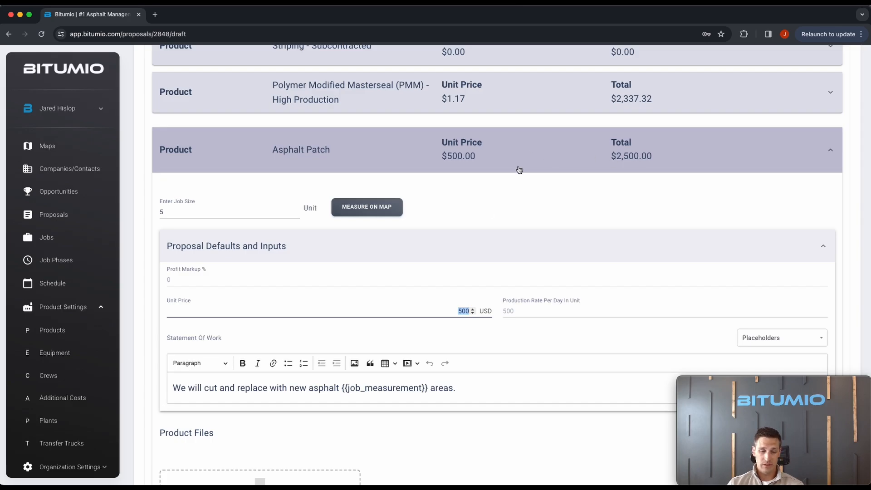
{"action": "scroll", "coordinate": [292, 400], "scroll_direction": "down", "scroll_amount": 4}
{"action": "scroll", "coordinate": [291, 397], "scroll_direction": "up", "scroll_amount": 4}
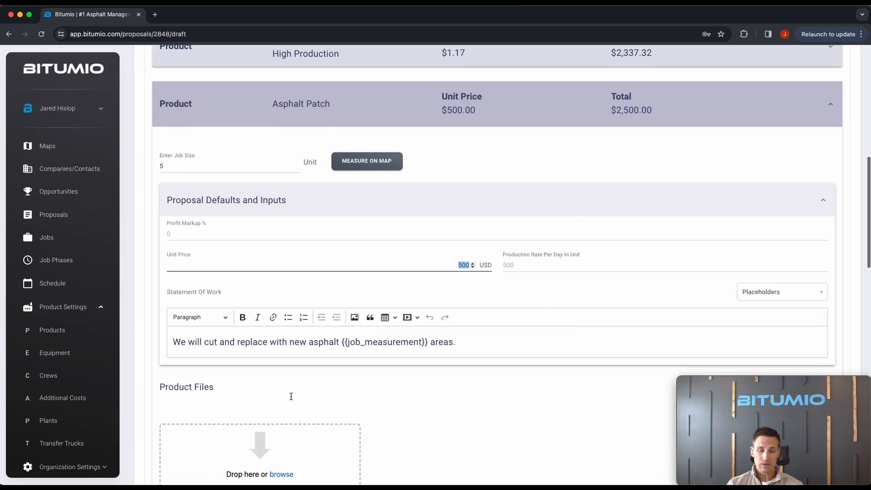
{"action": "left_click", "coordinate": [511, 108]}
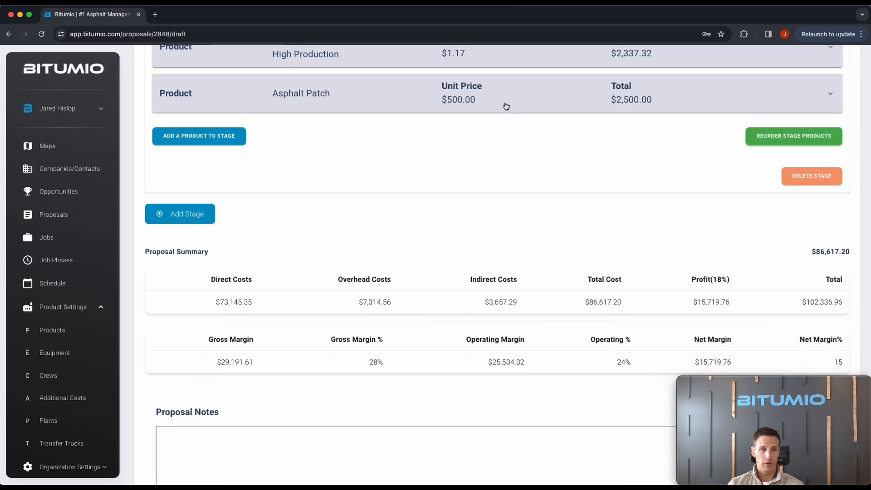
Step: Add the Bollard - Per Unit product to the proposal stage
{"action": "left_click", "coordinate": [207, 135]}
{"action": "left_click", "coordinate": [252, 169]}
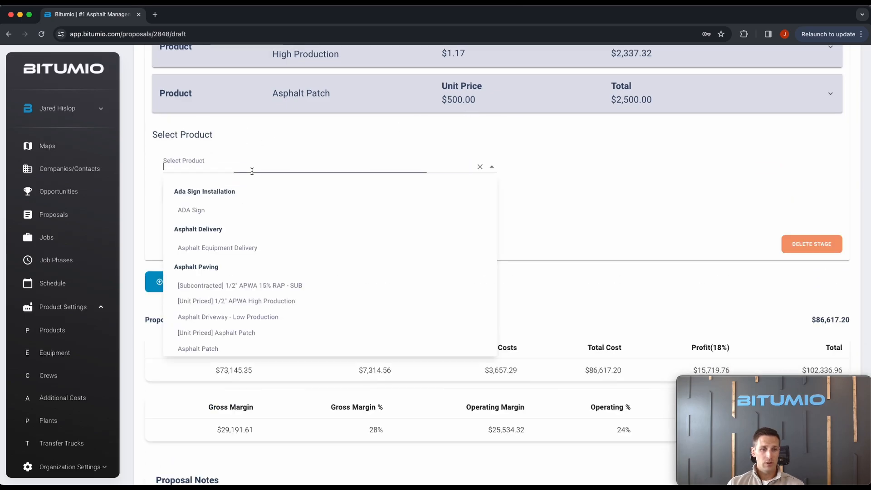
{"action": "type", "text": "bollar"}
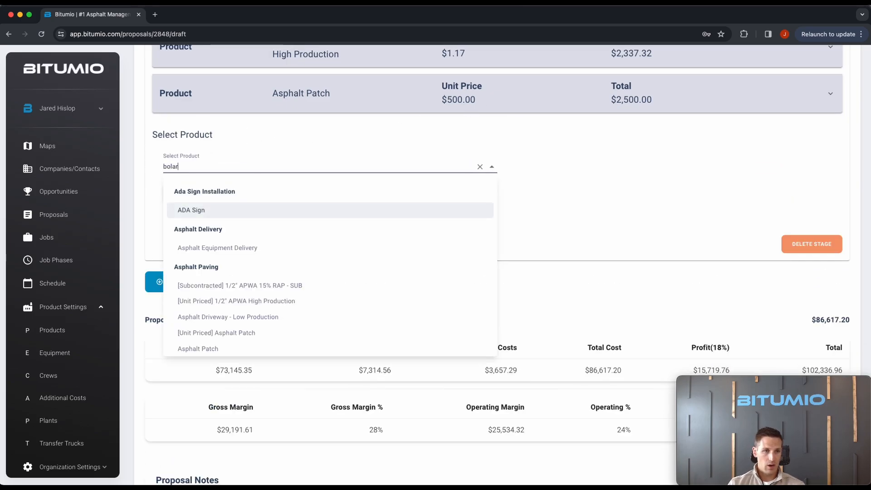
{"action": "key", "text": "BackSpace"}
{"action": "key", "text": "BackSpace"}
{"action": "type", "text": "lar"}
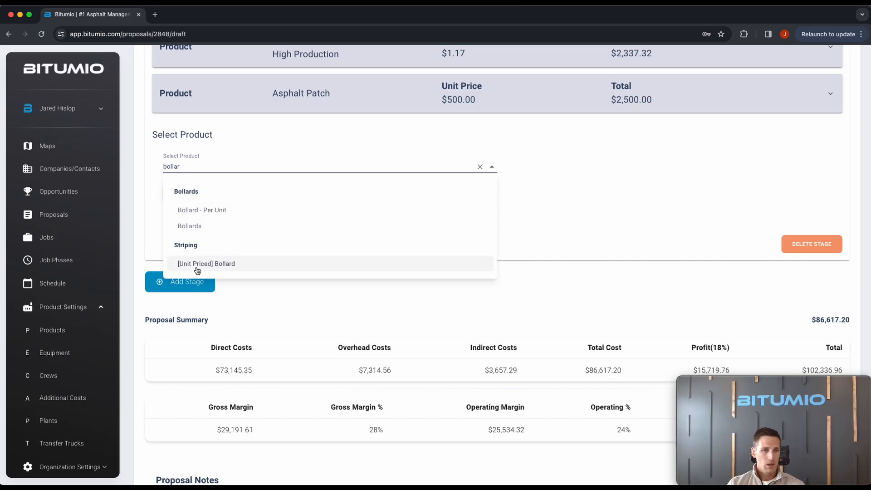
{"action": "left_click", "coordinate": [204, 210]}
{"action": "left_click", "coordinate": [183, 195]}
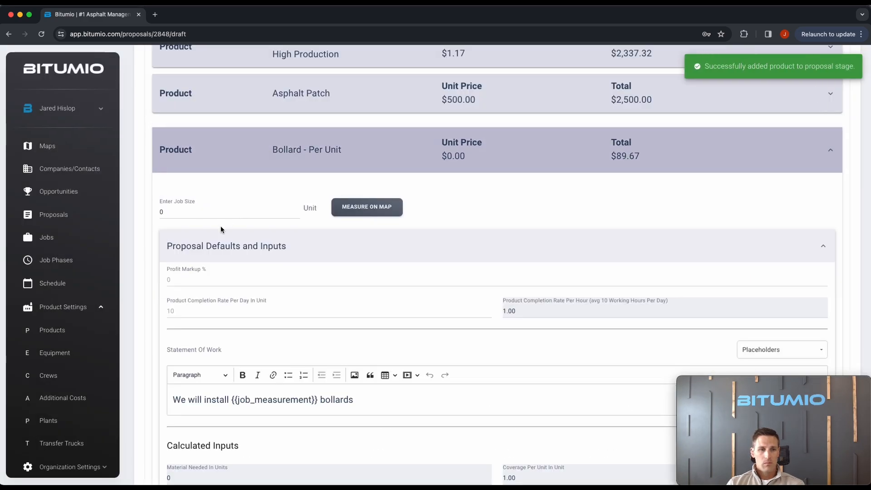
Step: Set the Bollard - Per Unit product's job size to 10 units
{"action": "double_click", "coordinate": [175, 213]}
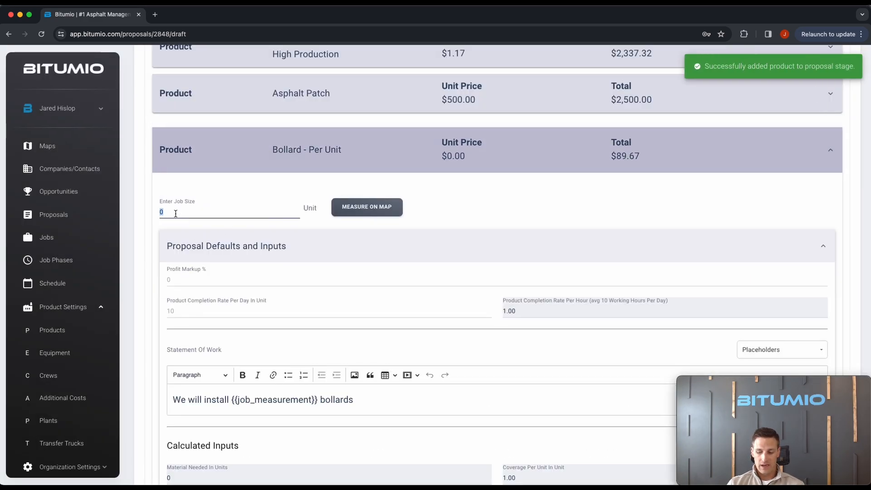
{"action": "type", "text": "10"}
{"action": "left_click", "coordinate": [318, 209]}
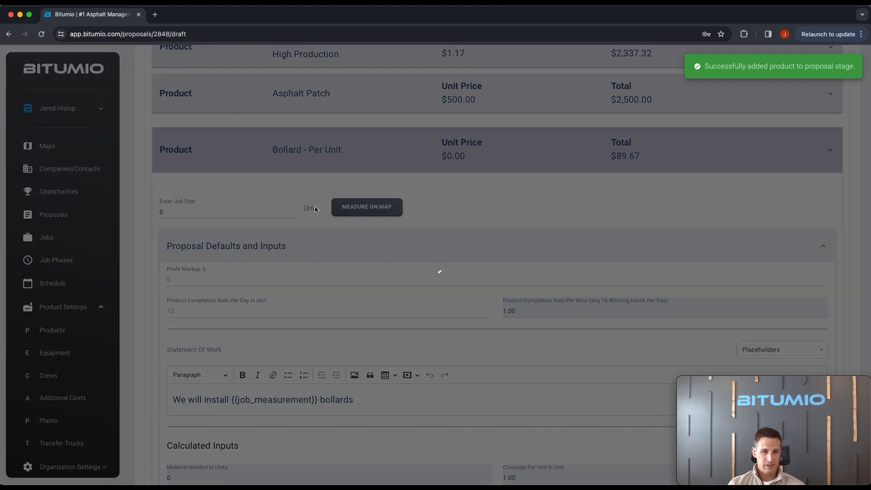
Step: Review the Bollard - Per Unit product's calculated inputs, material costs and labor costs, including the install crew's travel and on-stage time
{"action": "scroll", "coordinate": [186, 246], "scroll_direction": "down", "scroll_amount": 3}
{"action": "scroll", "coordinate": [176, 232], "scroll_direction": "down", "scroll_amount": 3}
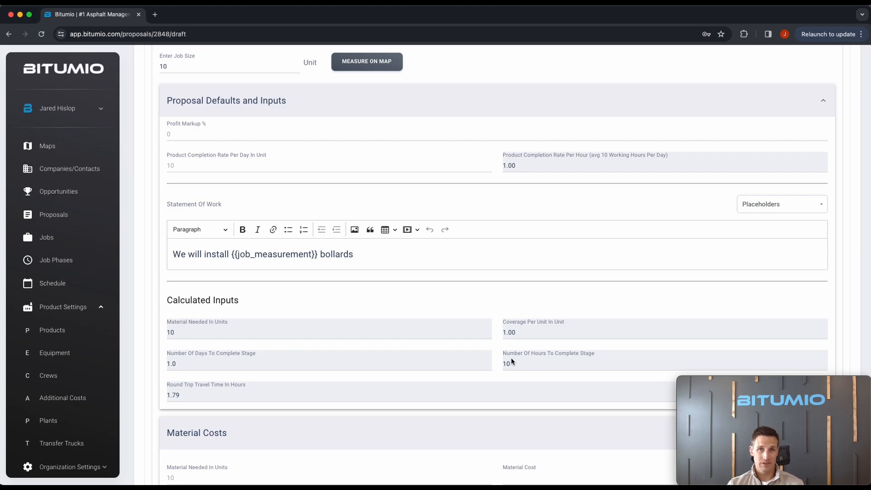
{"action": "scroll", "coordinate": [512, 361], "scroll_direction": "down", "scroll_amount": 4}
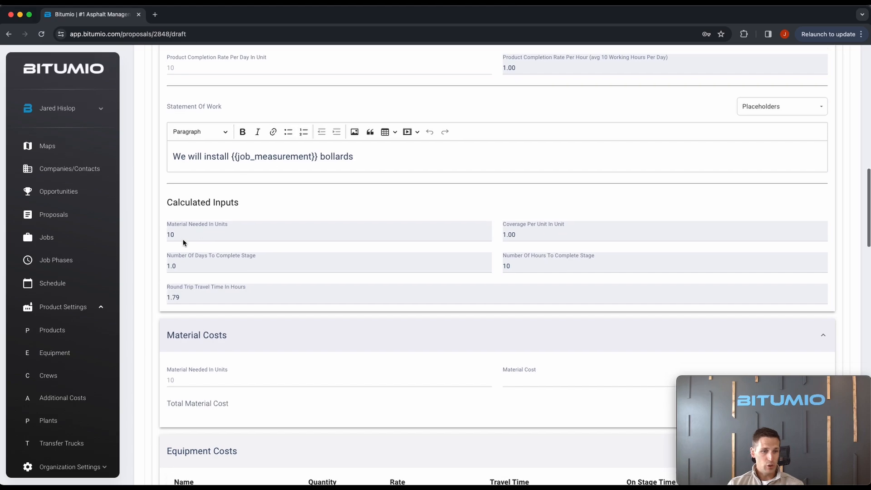
{"action": "scroll", "coordinate": [184, 240], "scroll_direction": "down", "scroll_amount": 5}
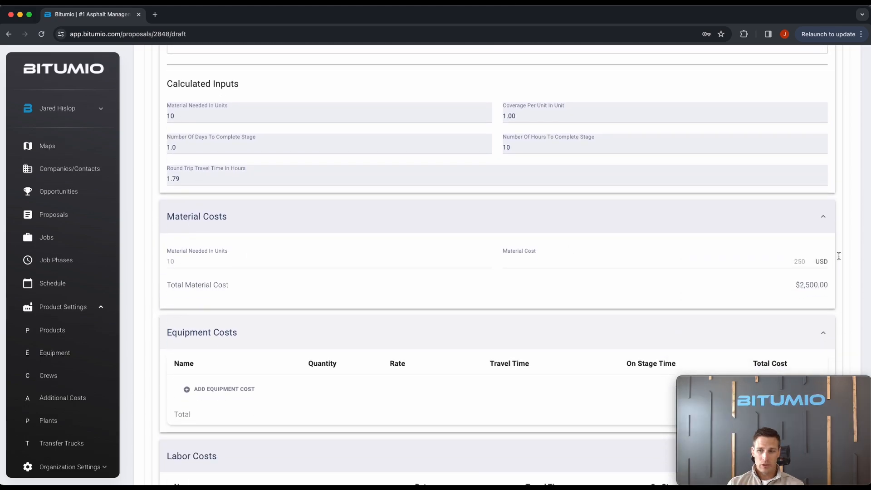
{"action": "left_click_drag", "start_coordinate": [800, 285], "coordinate": [827, 285]}
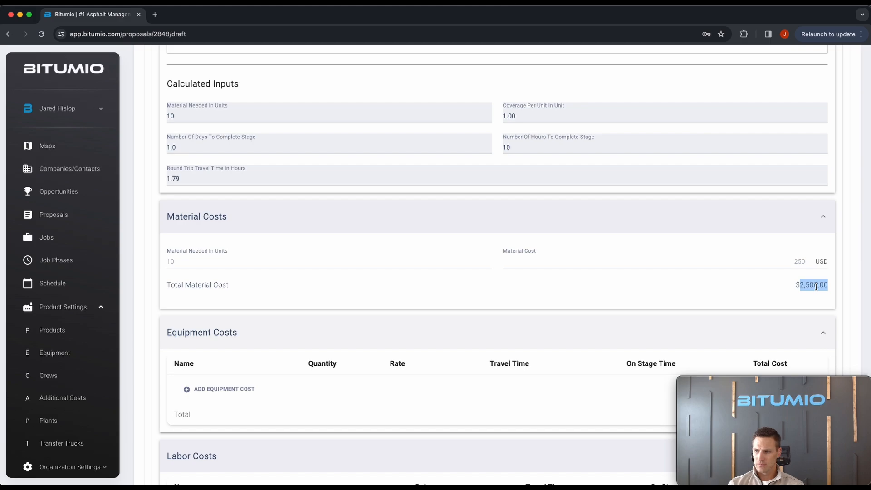
{"action": "left_click", "coordinate": [817, 286]}
{"action": "scroll", "coordinate": [365, 324], "scroll_direction": "down", "scroll_amount": 6}
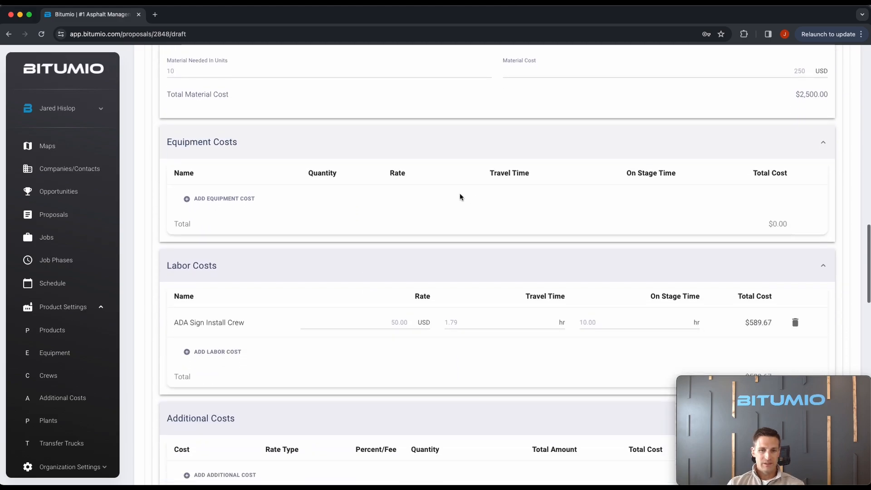
{"action": "scroll", "coordinate": [436, 189], "scroll_direction": "down", "scroll_amount": 3}
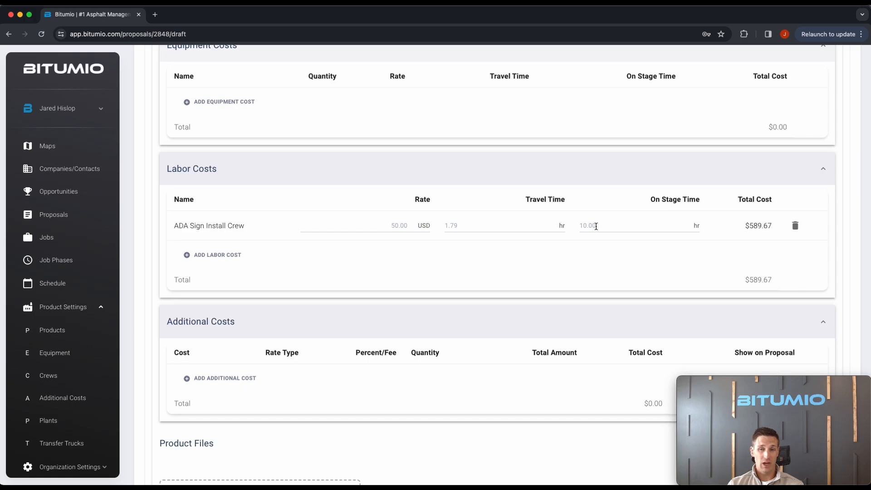
{"action": "double_click", "coordinate": [748, 225]}
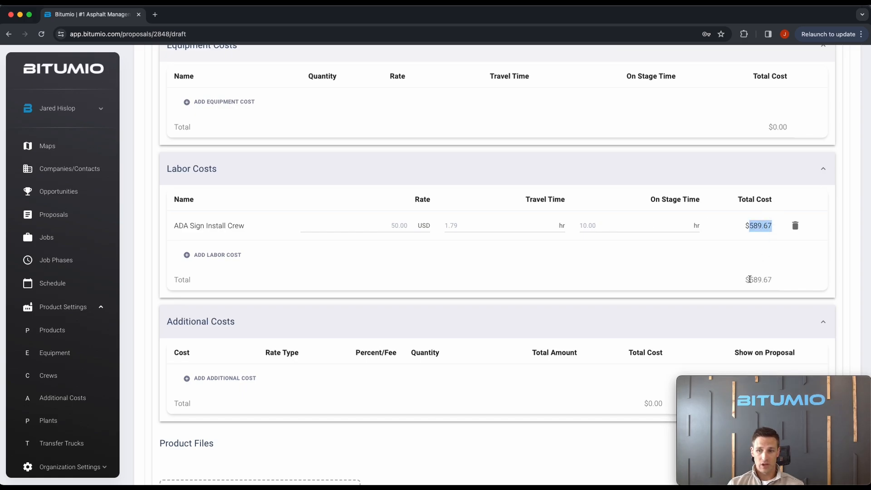
{"action": "left_click_drag", "start_coordinate": [750, 278], "coordinate": [781, 281]}
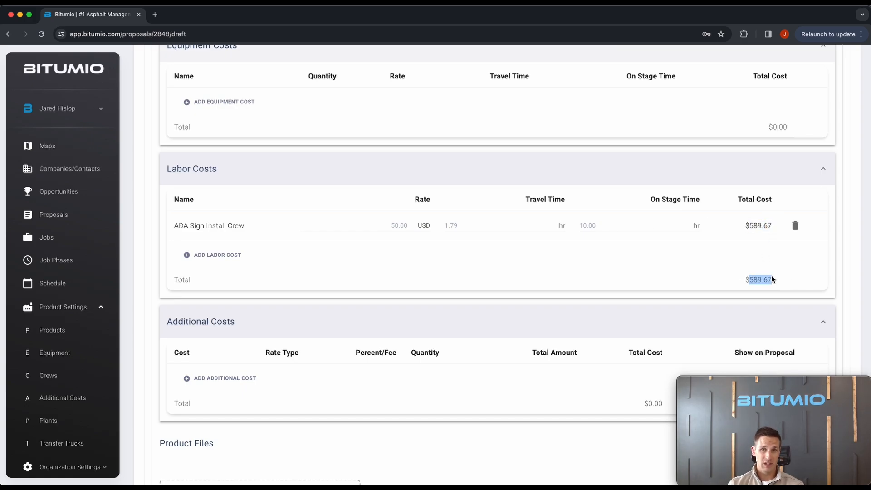
{"action": "scroll", "coordinate": [533, 269], "scroll_direction": "down", "scroll_amount": 5}
{"action": "scroll", "coordinate": [532, 270], "scroll_direction": "up", "scroll_amount": 10}
{"action": "scroll", "coordinate": [532, 269], "scroll_direction": "up", "scroll_amount": 10}
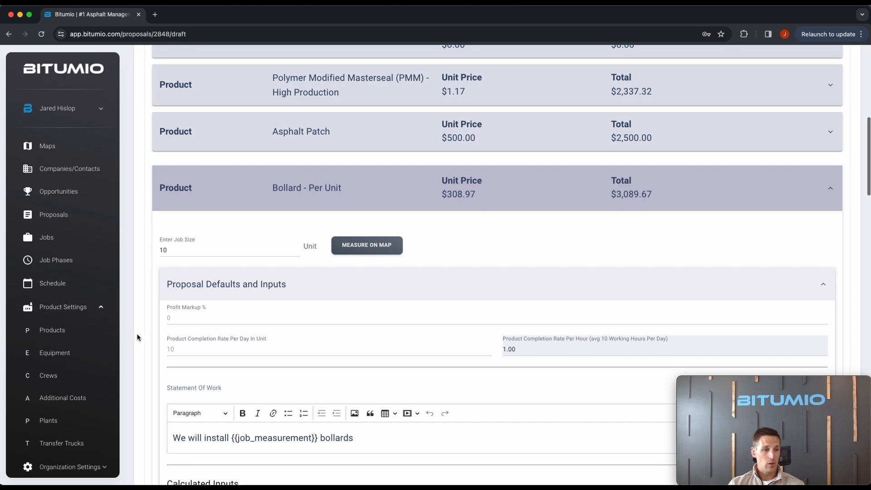
Step: Open the Bollard - Per Unit product from the Bollards product type for updating, in a separate browser tab
{"action": "right_click", "coordinate": [53, 335]}
{"action": "left_click", "coordinate": [73, 337]}
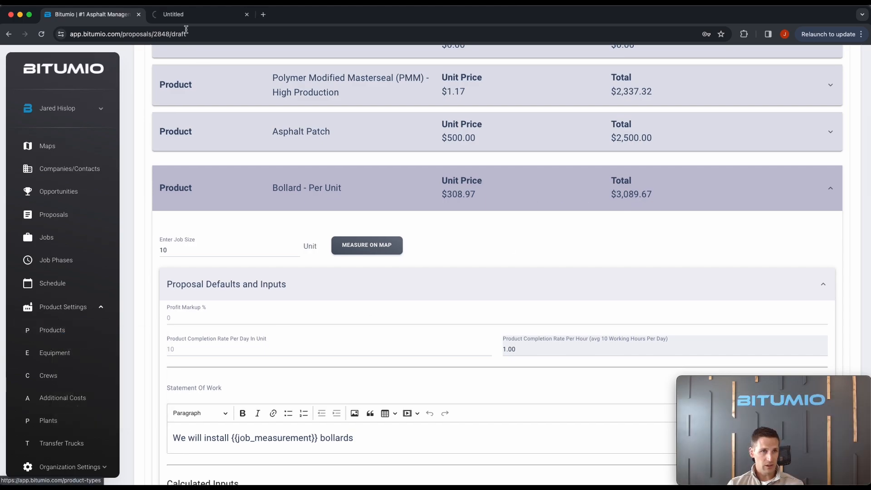
{"action": "left_click", "coordinate": [185, 16]}
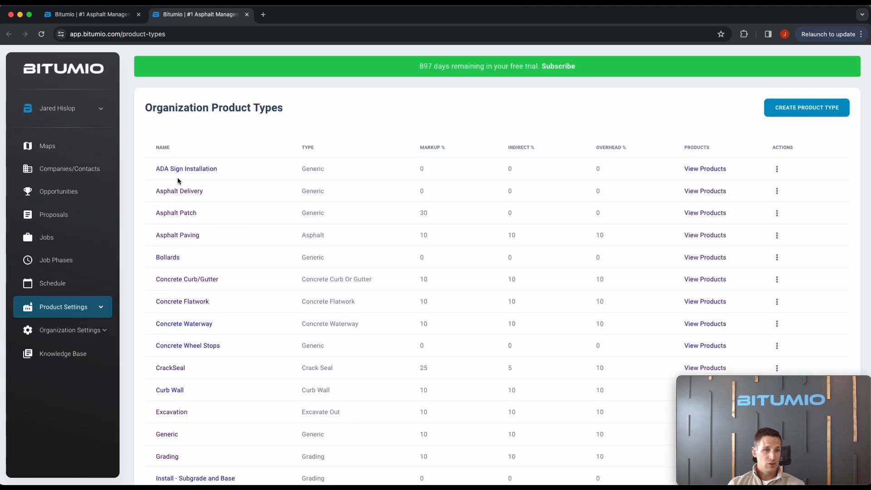
{"action": "left_click", "coordinate": [170, 257]}
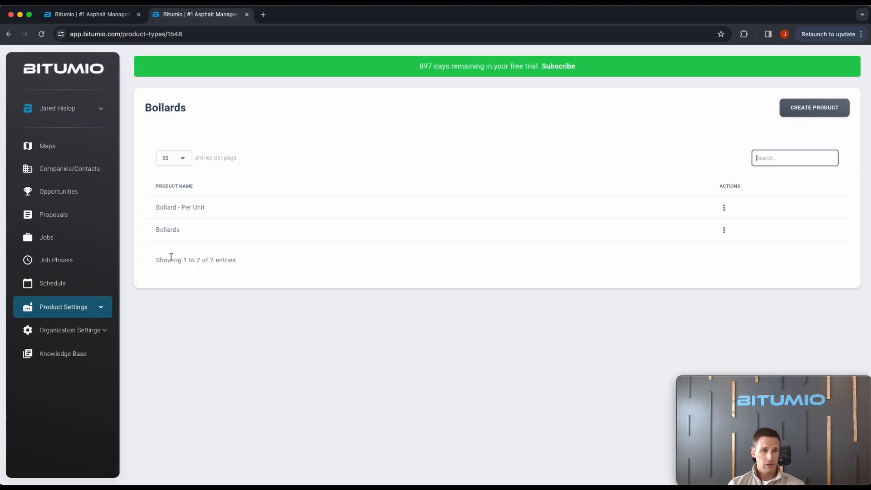
{"action": "left_click", "coordinate": [191, 205]}
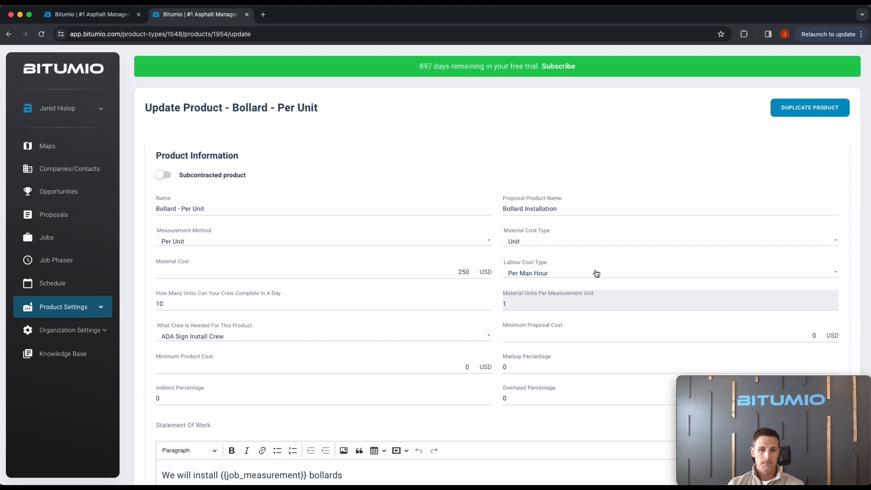
Step: Change the product's labour cost type to Per Unit Complete and save the product
{"action": "left_click", "coordinate": [555, 276]}
{"action": "left_click", "coordinate": [529, 323]}
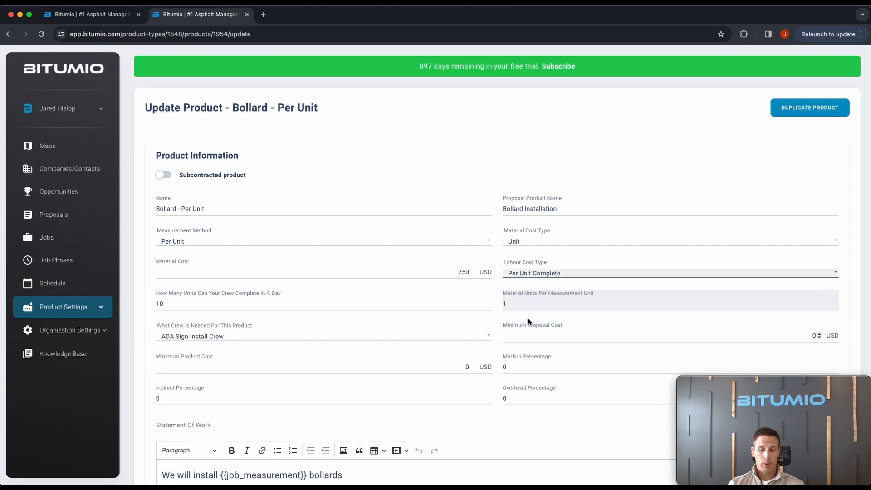
{"action": "scroll", "coordinate": [531, 273], "scroll_direction": "down", "scroll_amount": 2}
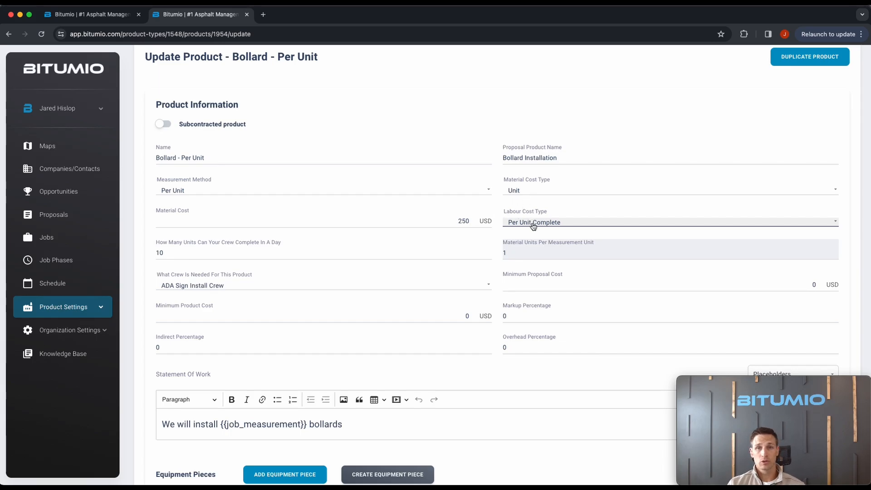
{"action": "scroll", "coordinate": [530, 225], "scroll_direction": "down", "scroll_amount": 5}
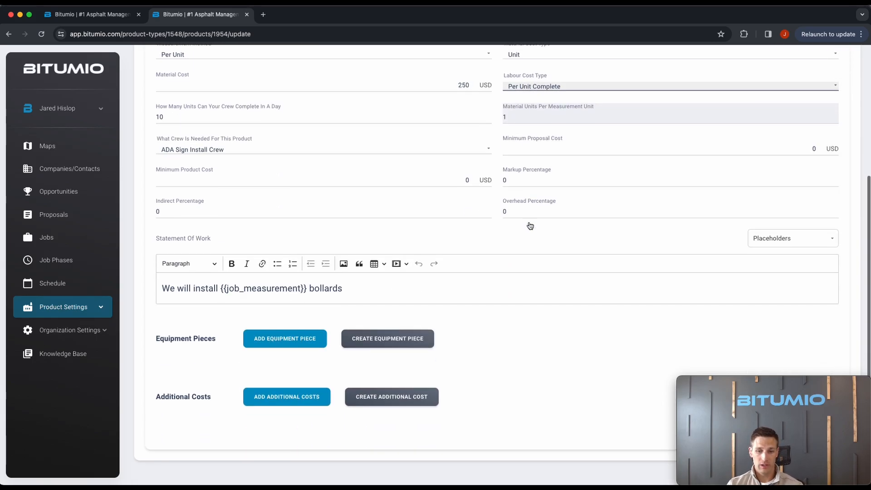
{"action": "mouse_move", "coordinate": [757, 385]}
{"action": "left_click_drag", "start_coordinate": [757, 384], "coordinate": [718, 386]}
{"action": "left_click", "coordinate": [801, 439]}
{"action": "left_click", "coordinate": [476, 380]}
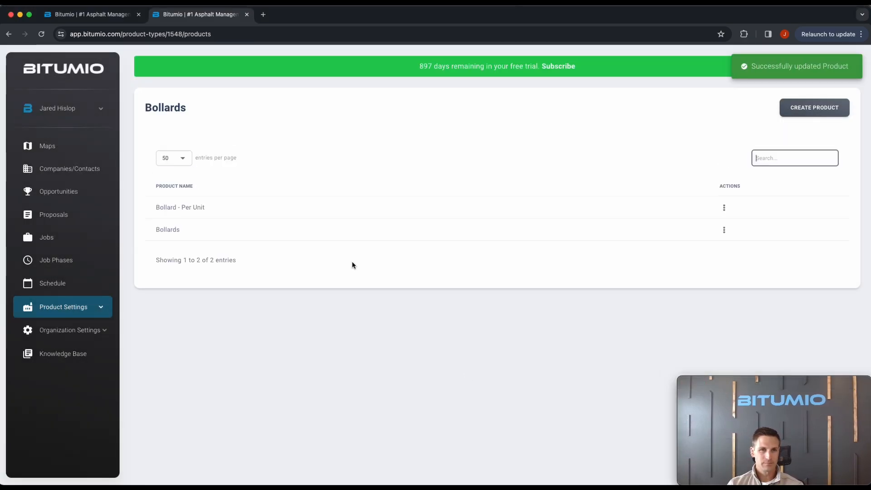
Step: Return to the draft proposal, reloading it to apply the product change, and expand the Bollard - Per Unit product
{"action": "left_click", "coordinate": [84, 17]}
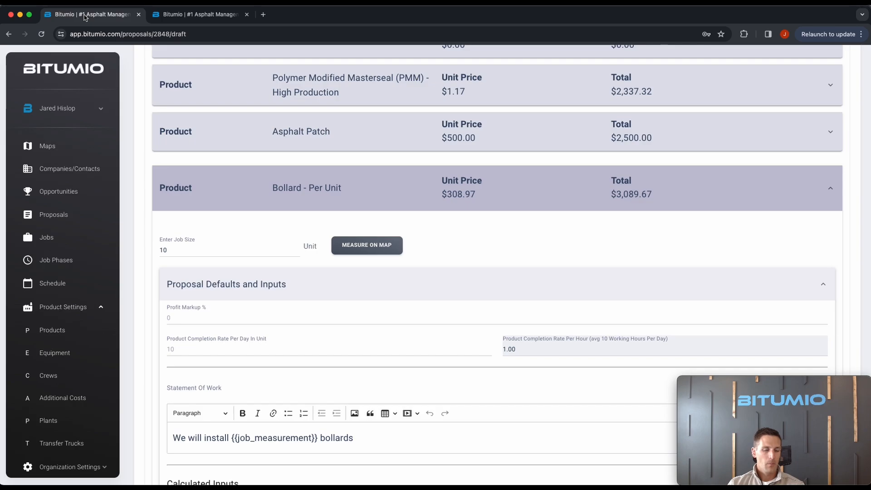
{"action": "left_click", "coordinate": [399, 188]}
{"action": "key", "text": "super+r"}
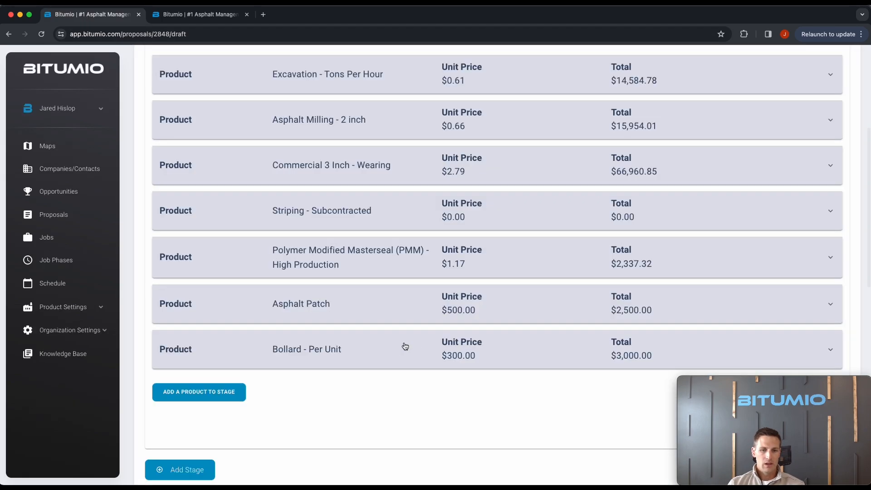
{"action": "left_click", "coordinate": [402, 346]}
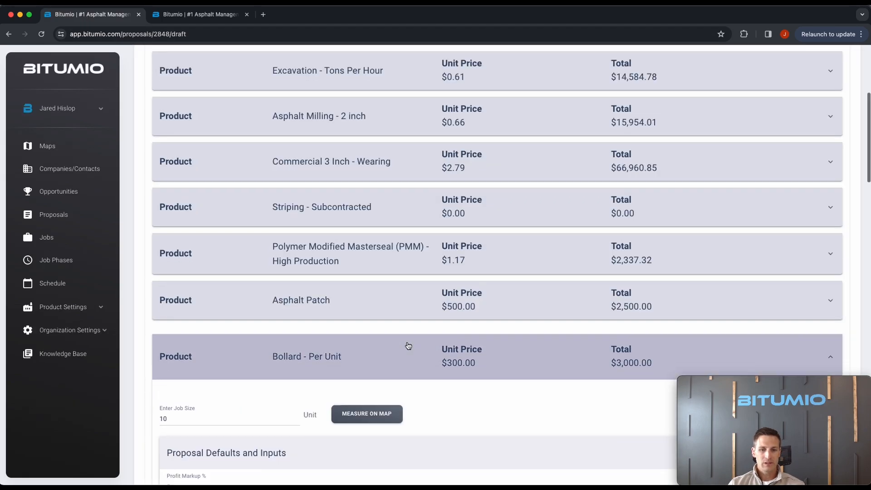
Step: Check the Bollard - Per Unit product's recalculated material cost, labor cost, unit price and total
{"action": "scroll", "coordinate": [409, 346], "scroll_direction": "down", "scroll_amount": 3}
{"action": "scroll", "coordinate": [454, 234], "scroll_direction": "down", "scroll_amount": 3}
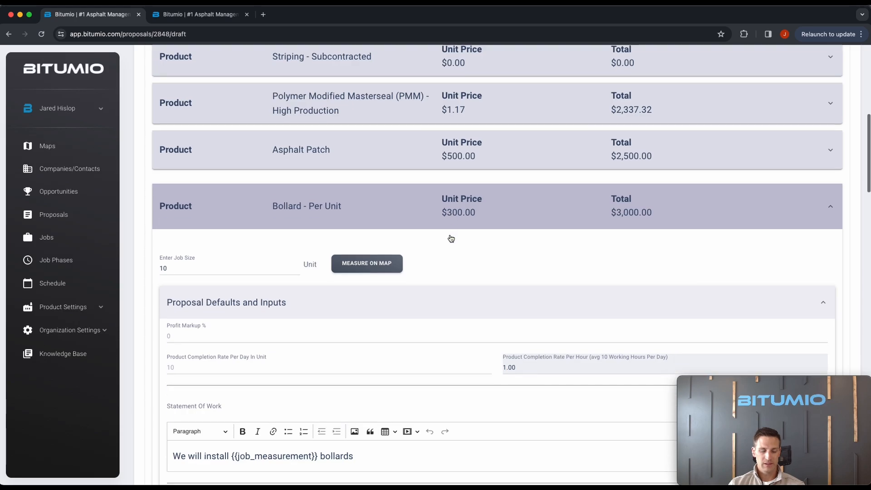
{"action": "scroll", "coordinate": [234, 163], "scroll_direction": "down", "scroll_amount": 3}
{"action": "scroll", "coordinate": [233, 191], "scroll_direction": "down", "scroll_amount": 5}
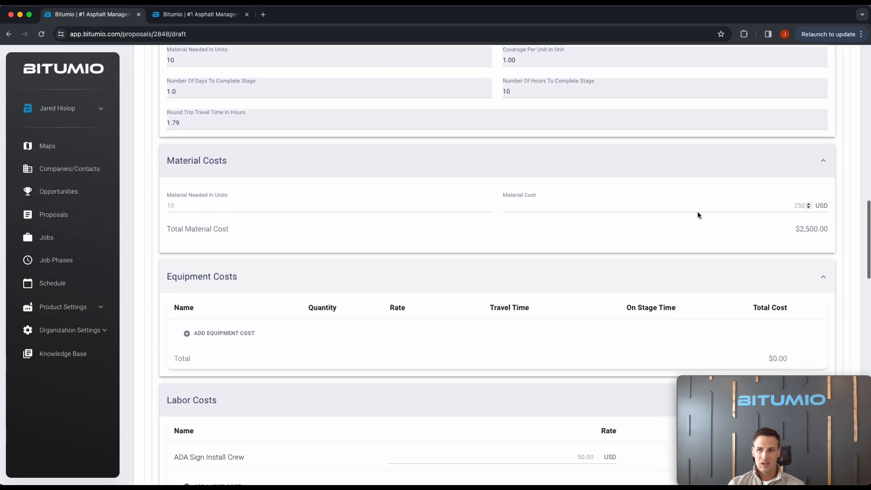
{"action": "left_click_drag", "start_coordinate": [802, 227], "coordinate": [832, 225]}
{"action": "scroll", "coordinate": [307, 226], "scroll_direction": "down", "scroll_amount": 2}
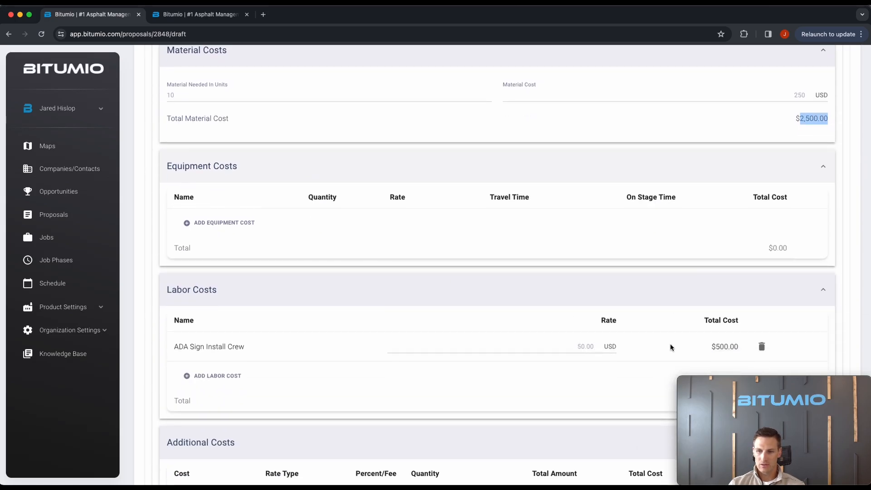
{"action": "scroll", "coordinate": [603, 326], "scroll_direction": "up", "scroll_amount": 15}
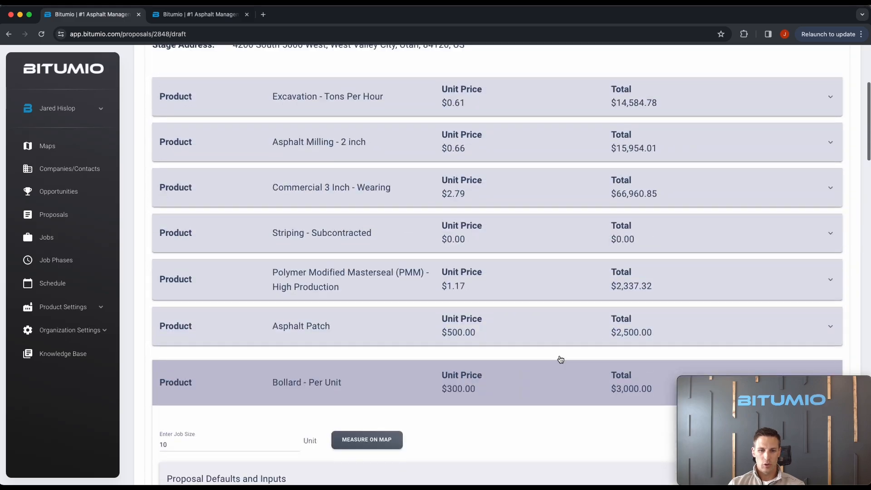
{"action": "scroll", "coordinate": [459, 390], "scroll_direction": "down", "scroll_amount": 3}
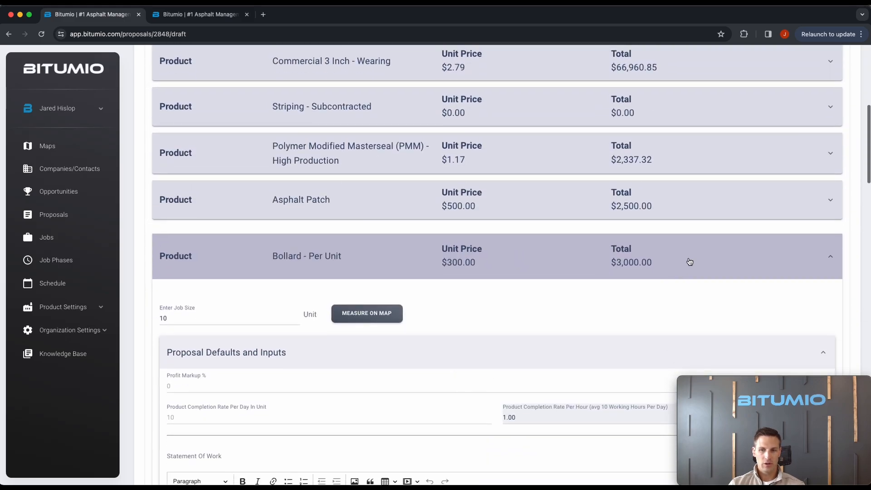